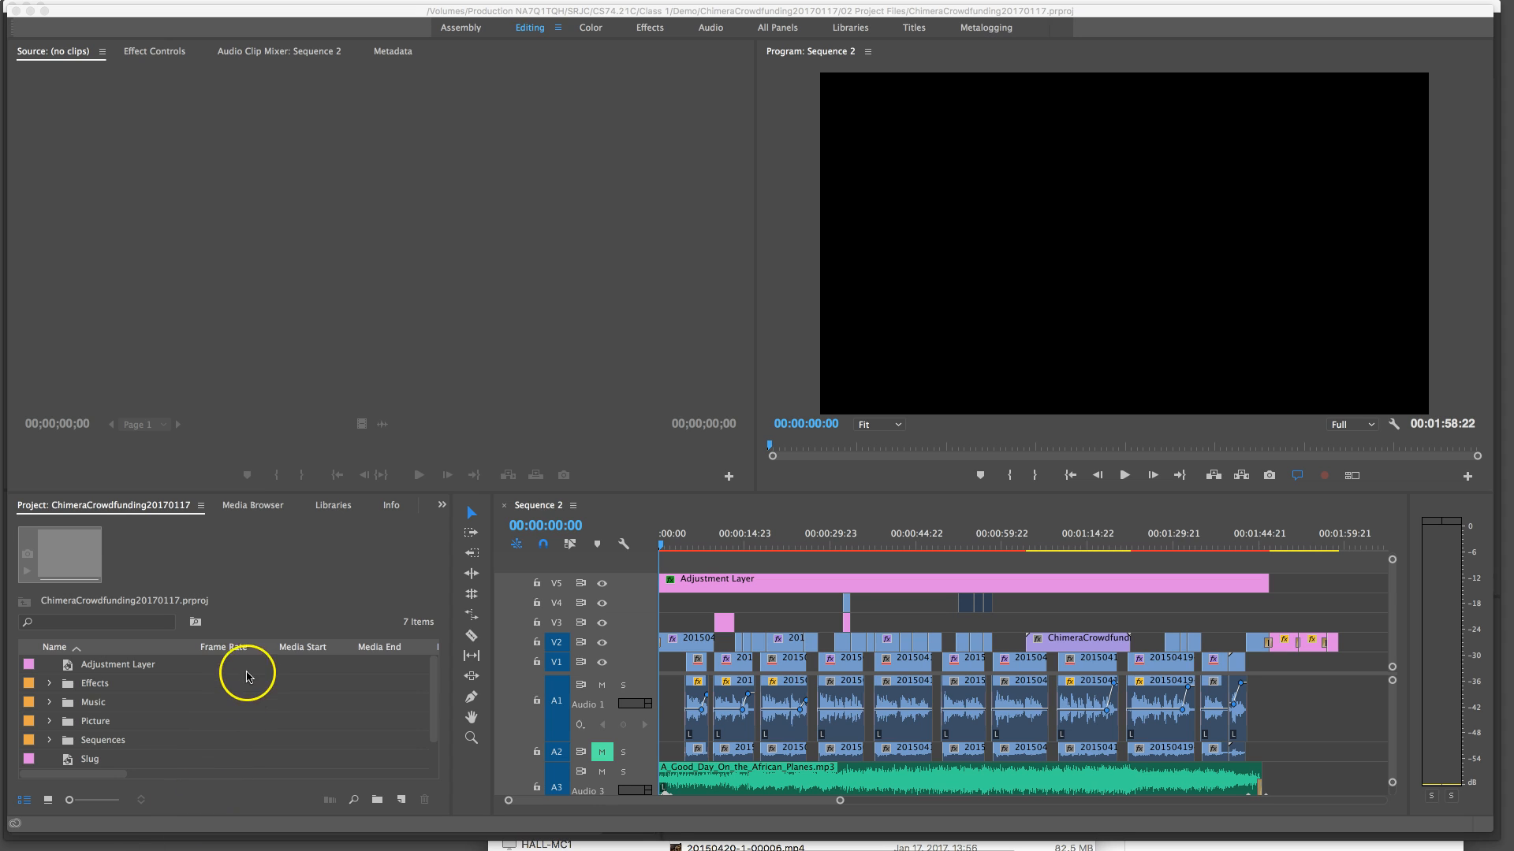
Open the media export settings for Sequence 2 from the Sequences bin and preview the frame at 00:00:20:17
click(626, 508)
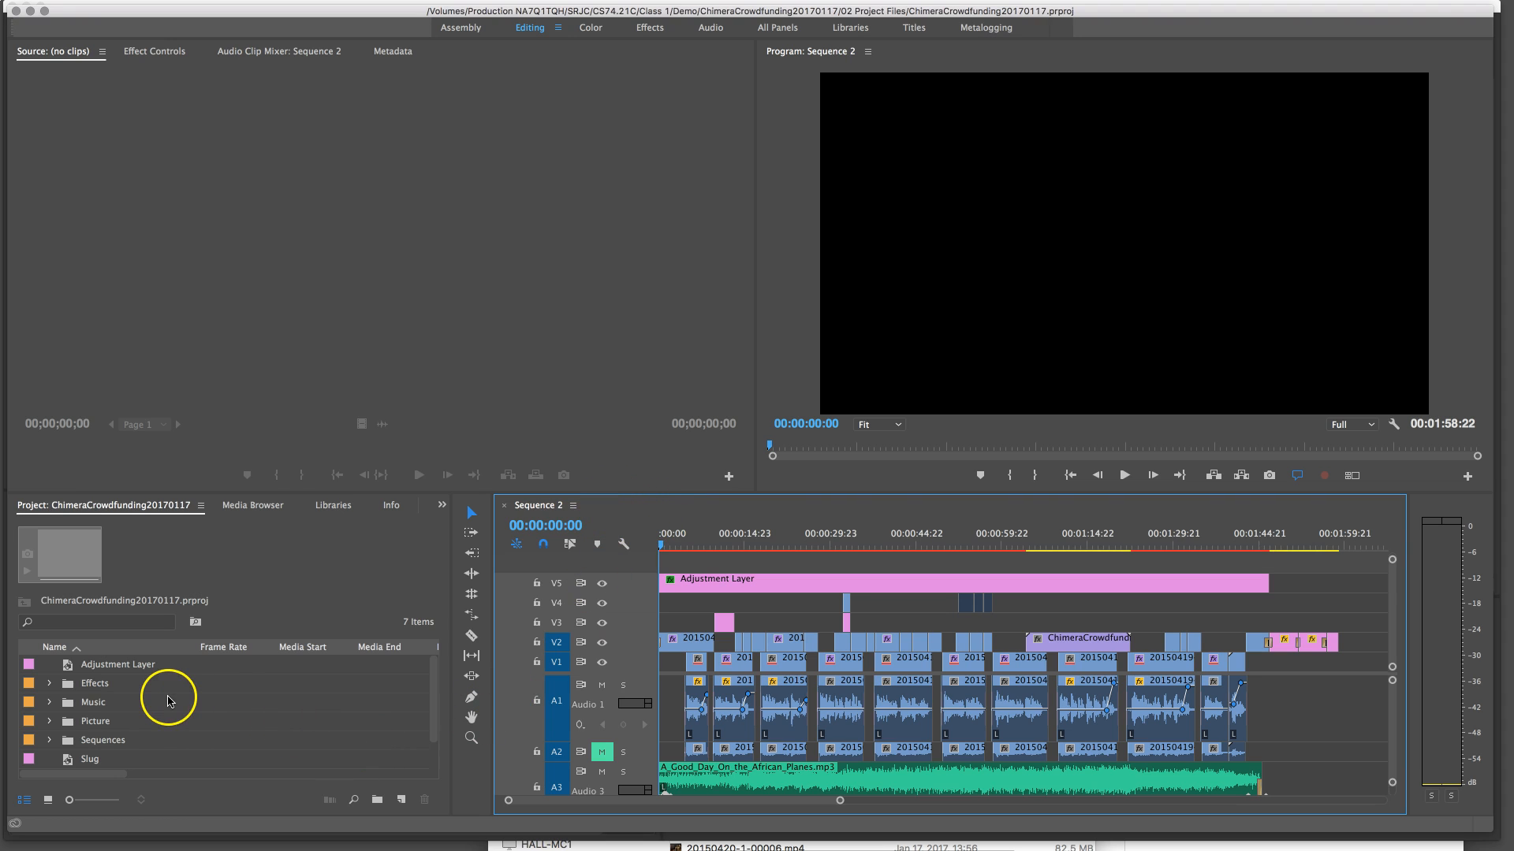
click(49, 741)
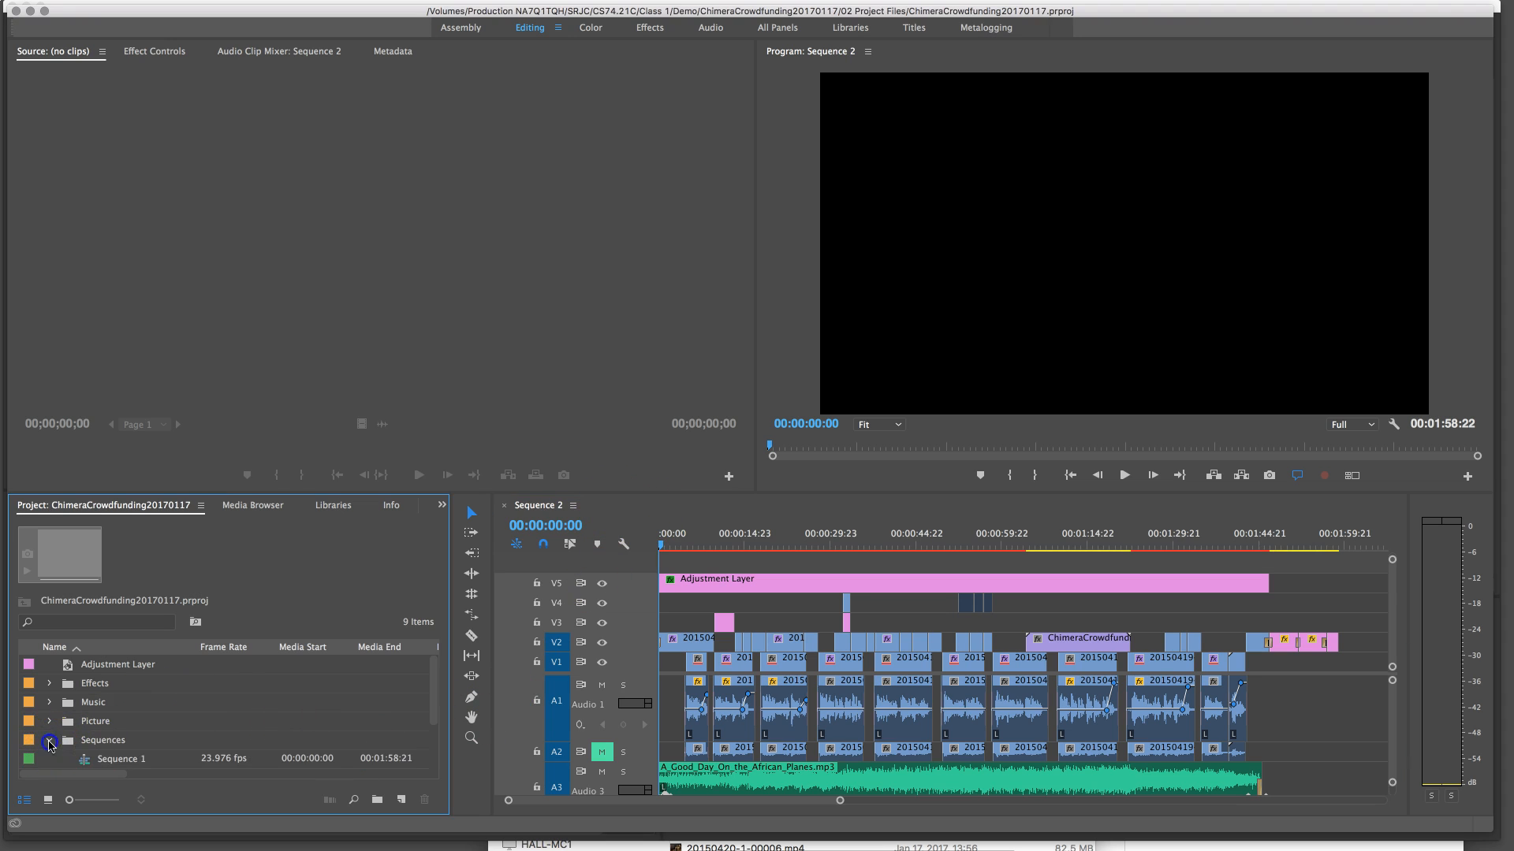
click(124, 722)
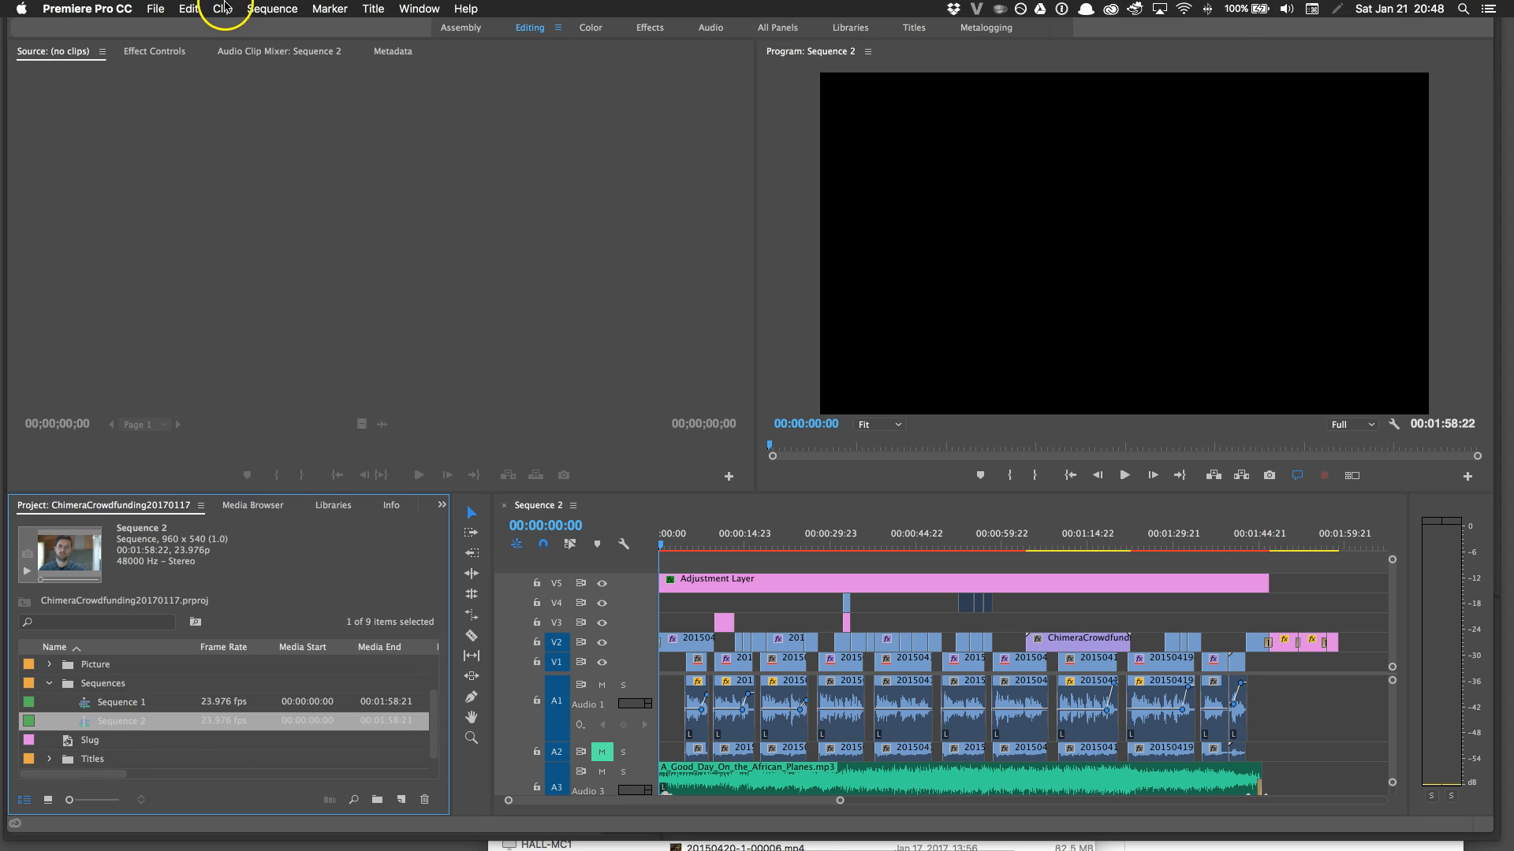
click(155, 9)
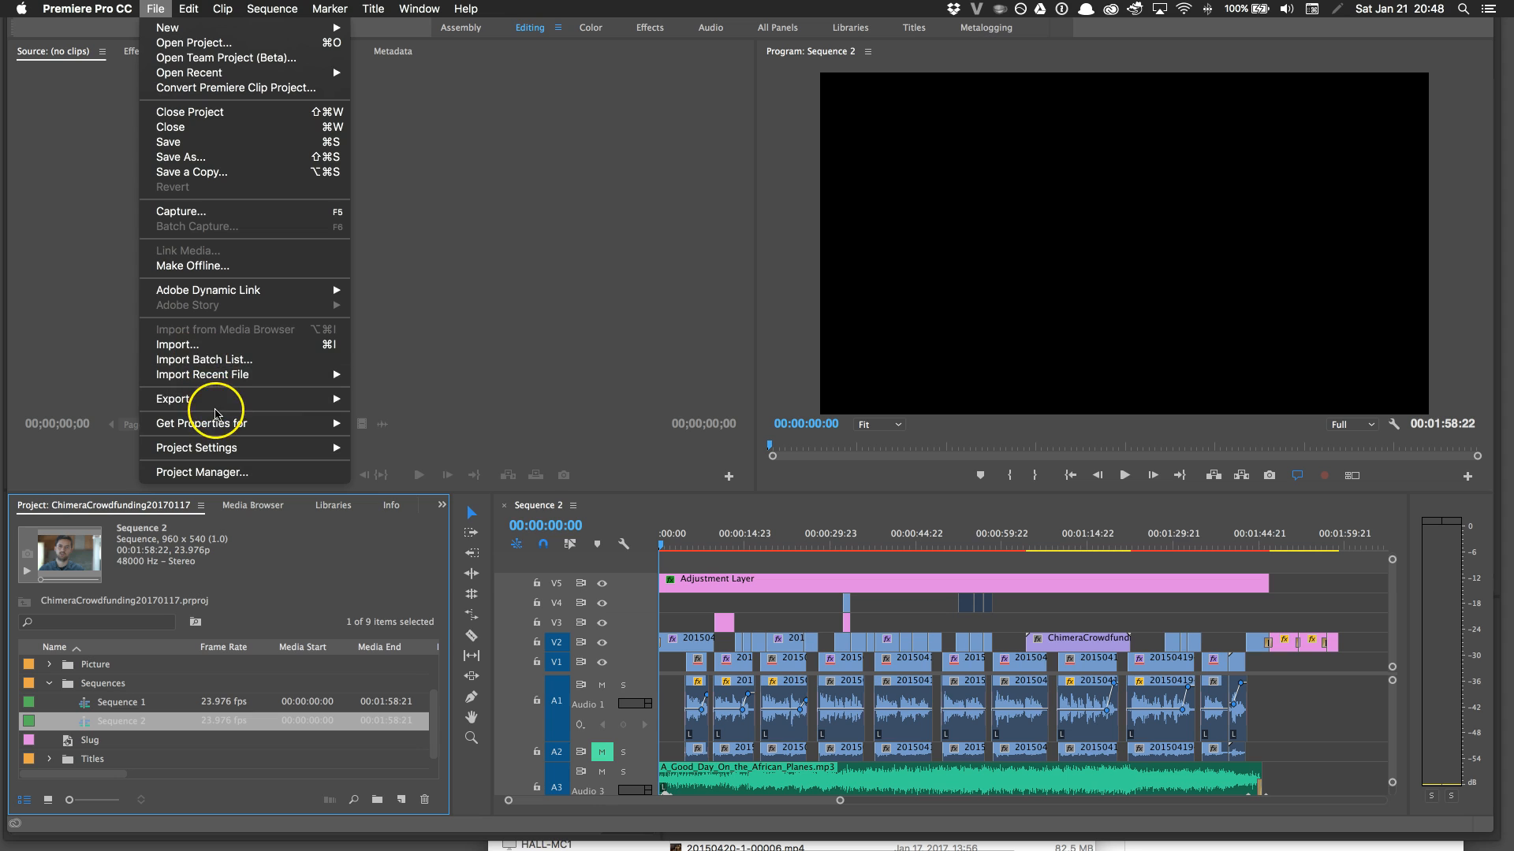
mouse_move(203, 397)
click(377, 400)
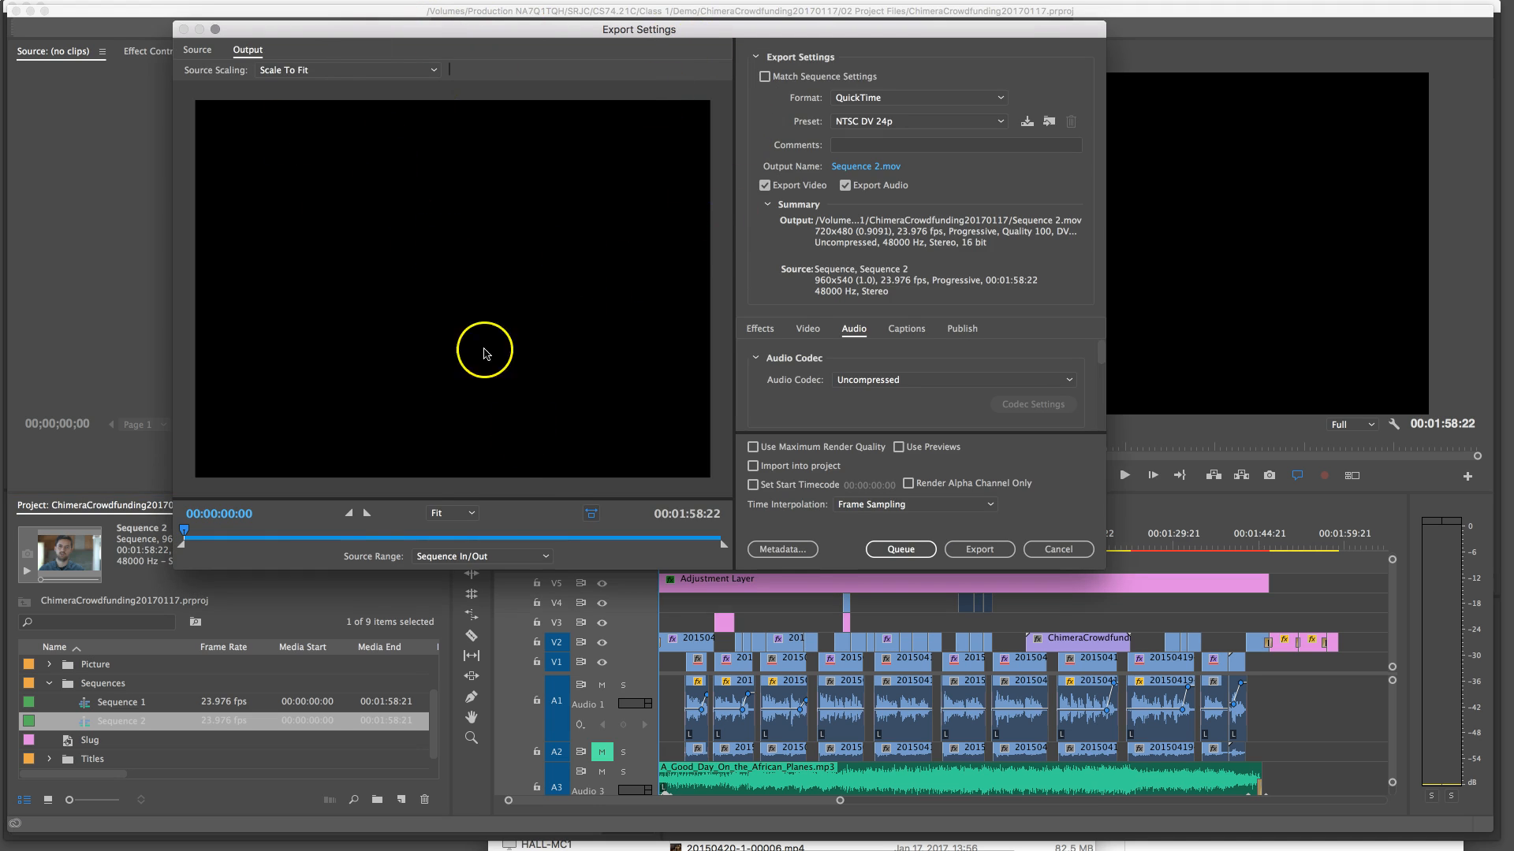
click(277, 536)
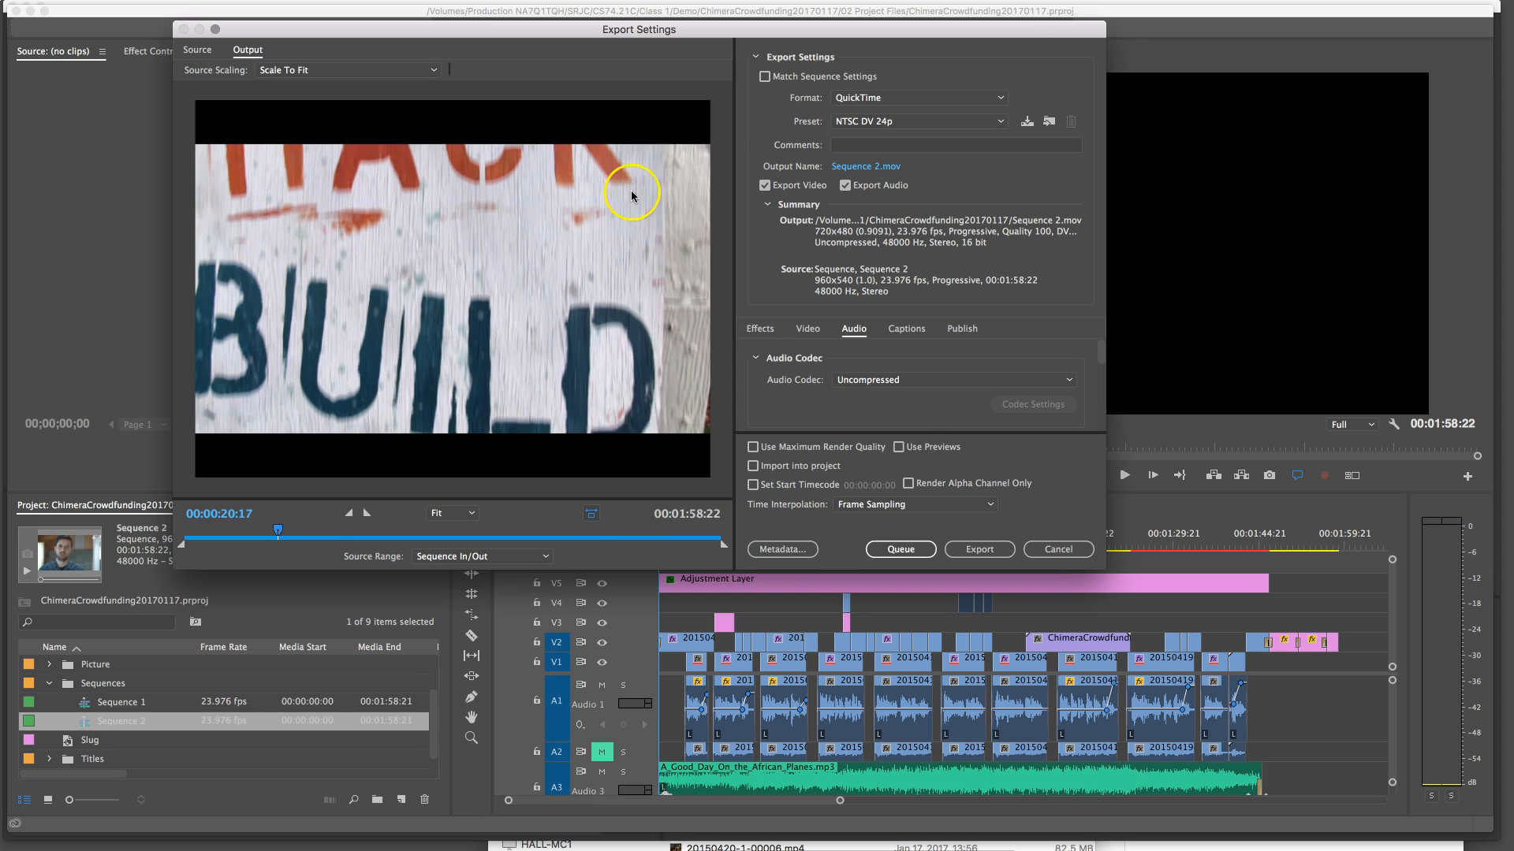
Choose QuickTime as the export format and set the preset to Custom
click(857, 97)
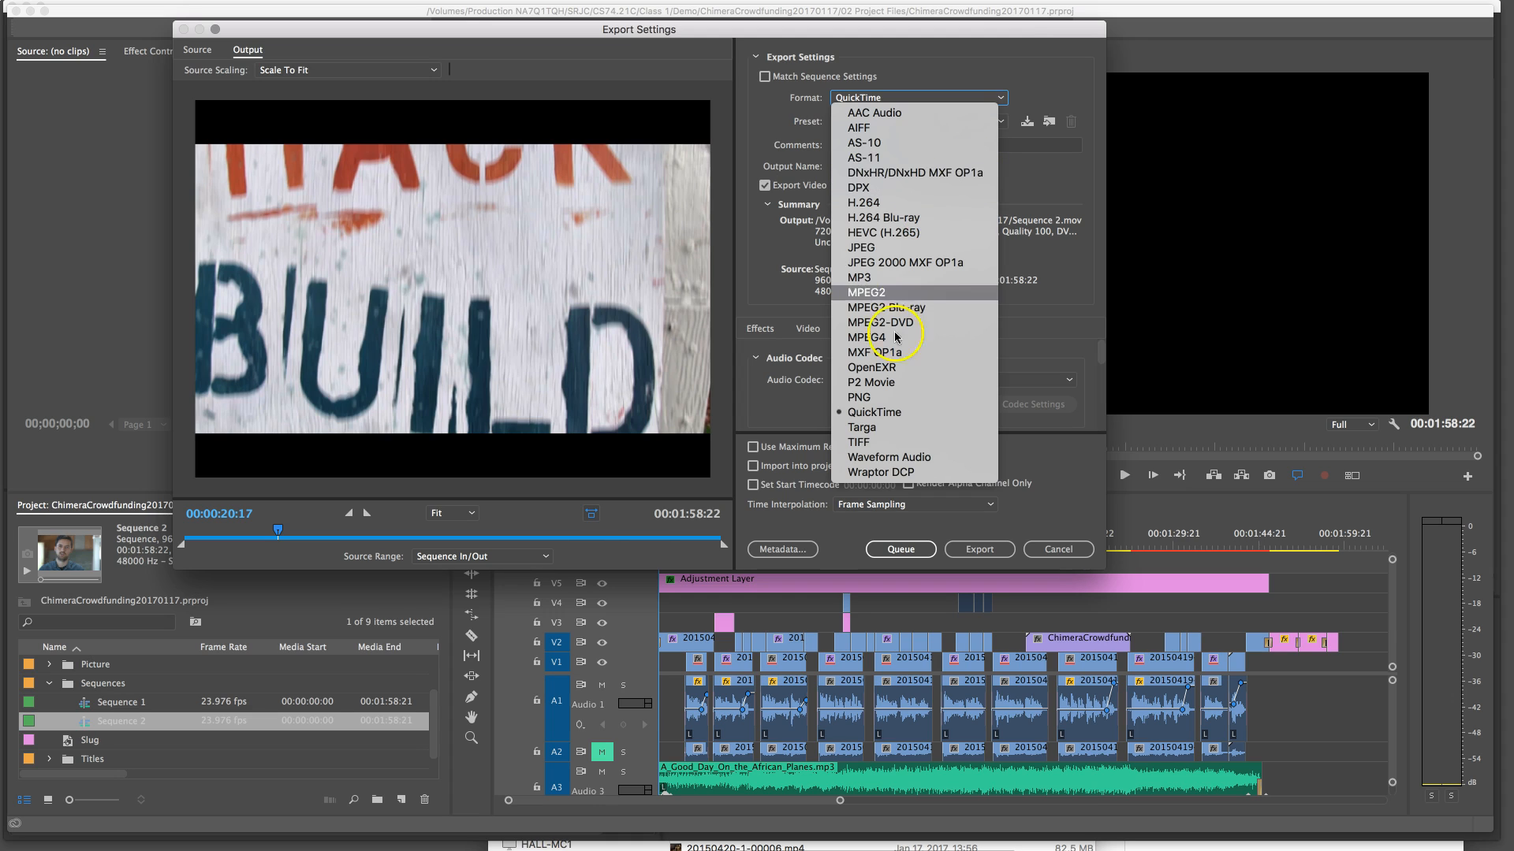
click(873, 413)
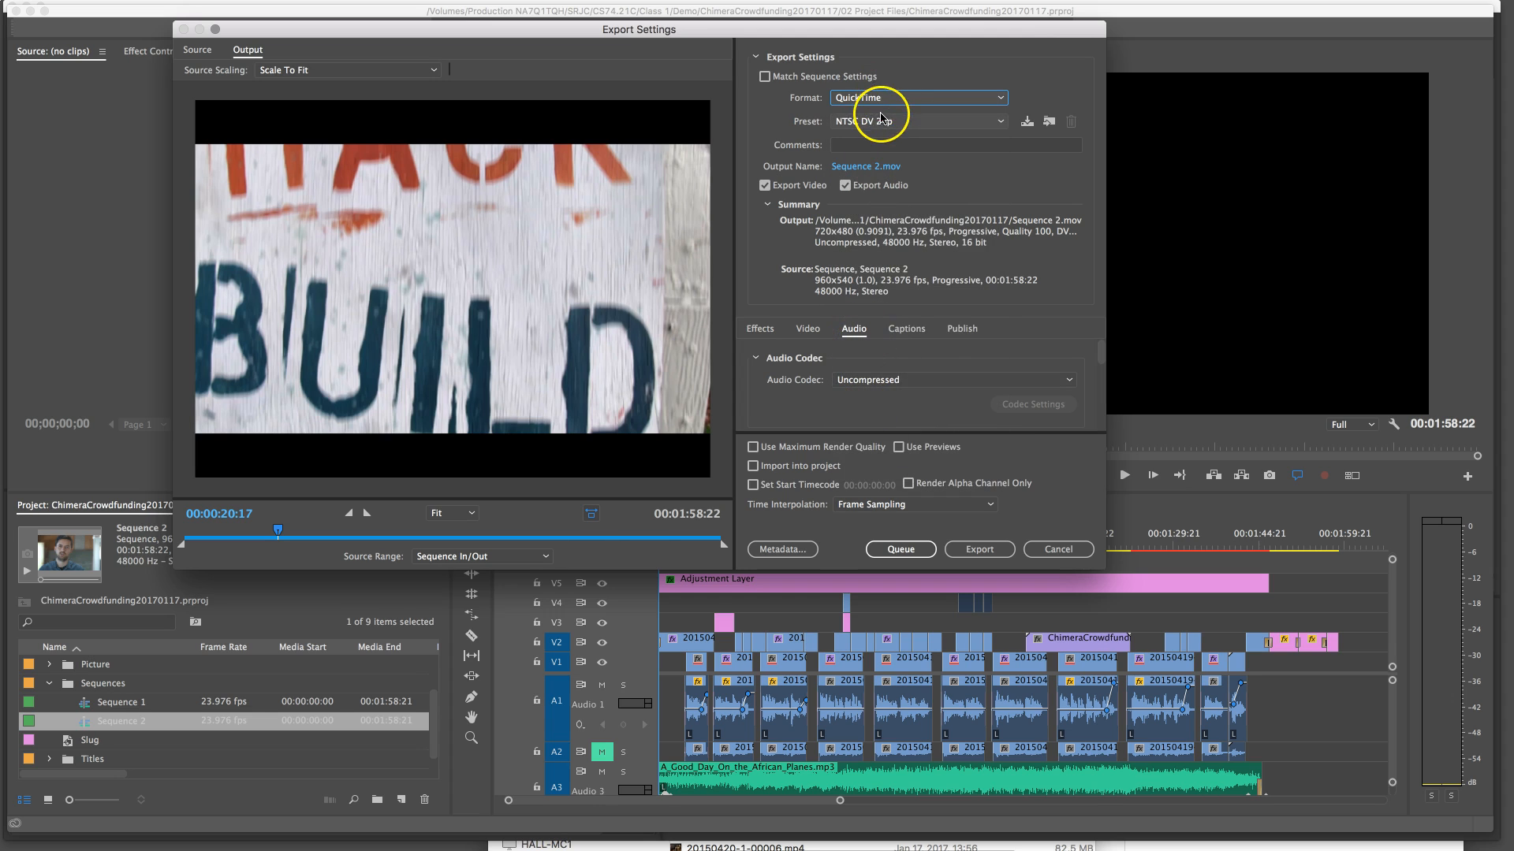
click(854, 122)
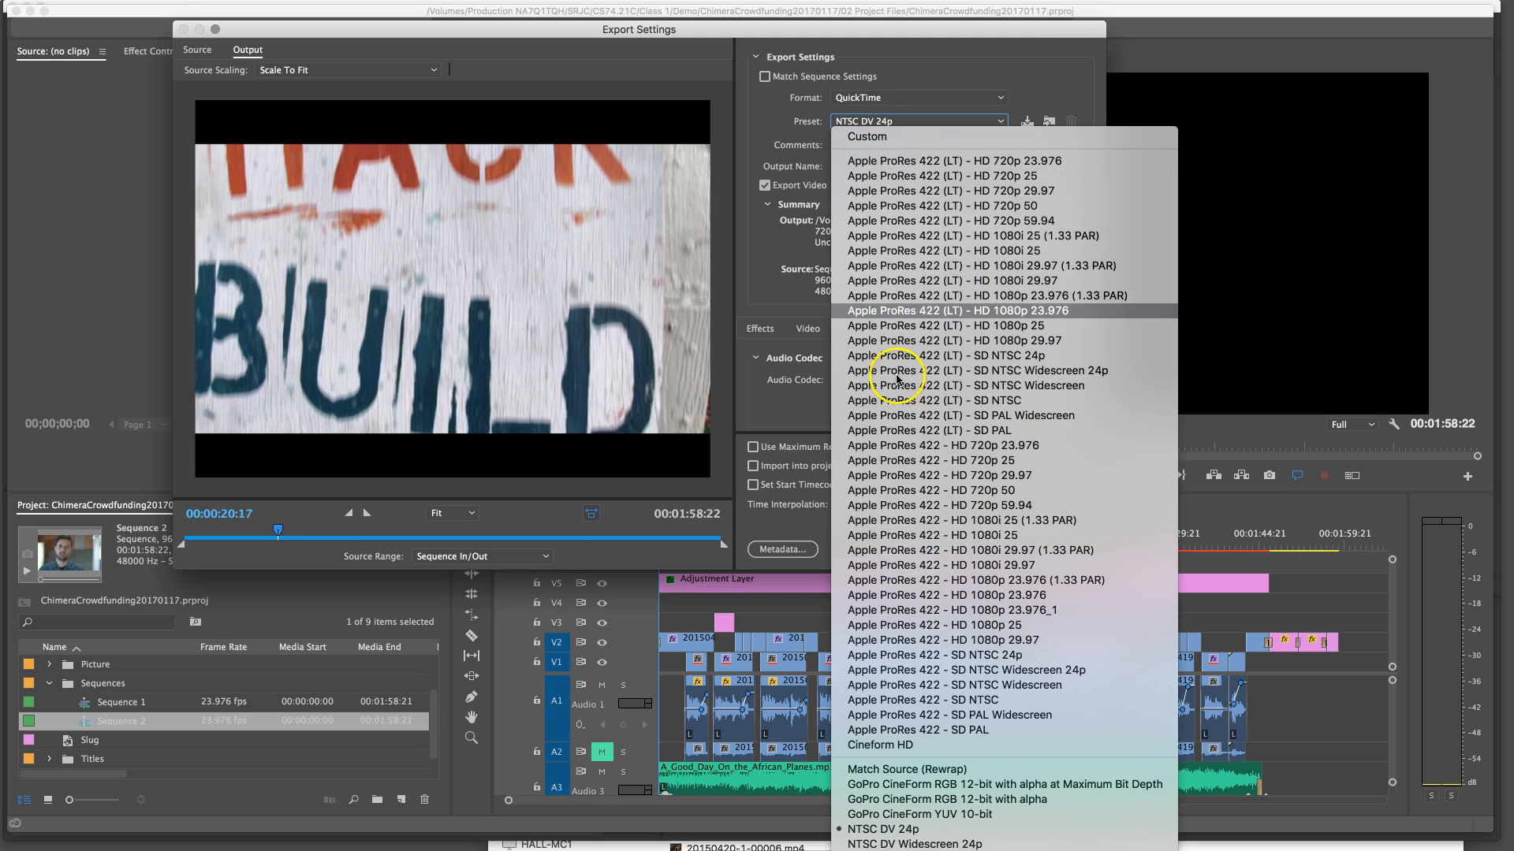
click(878, 801)
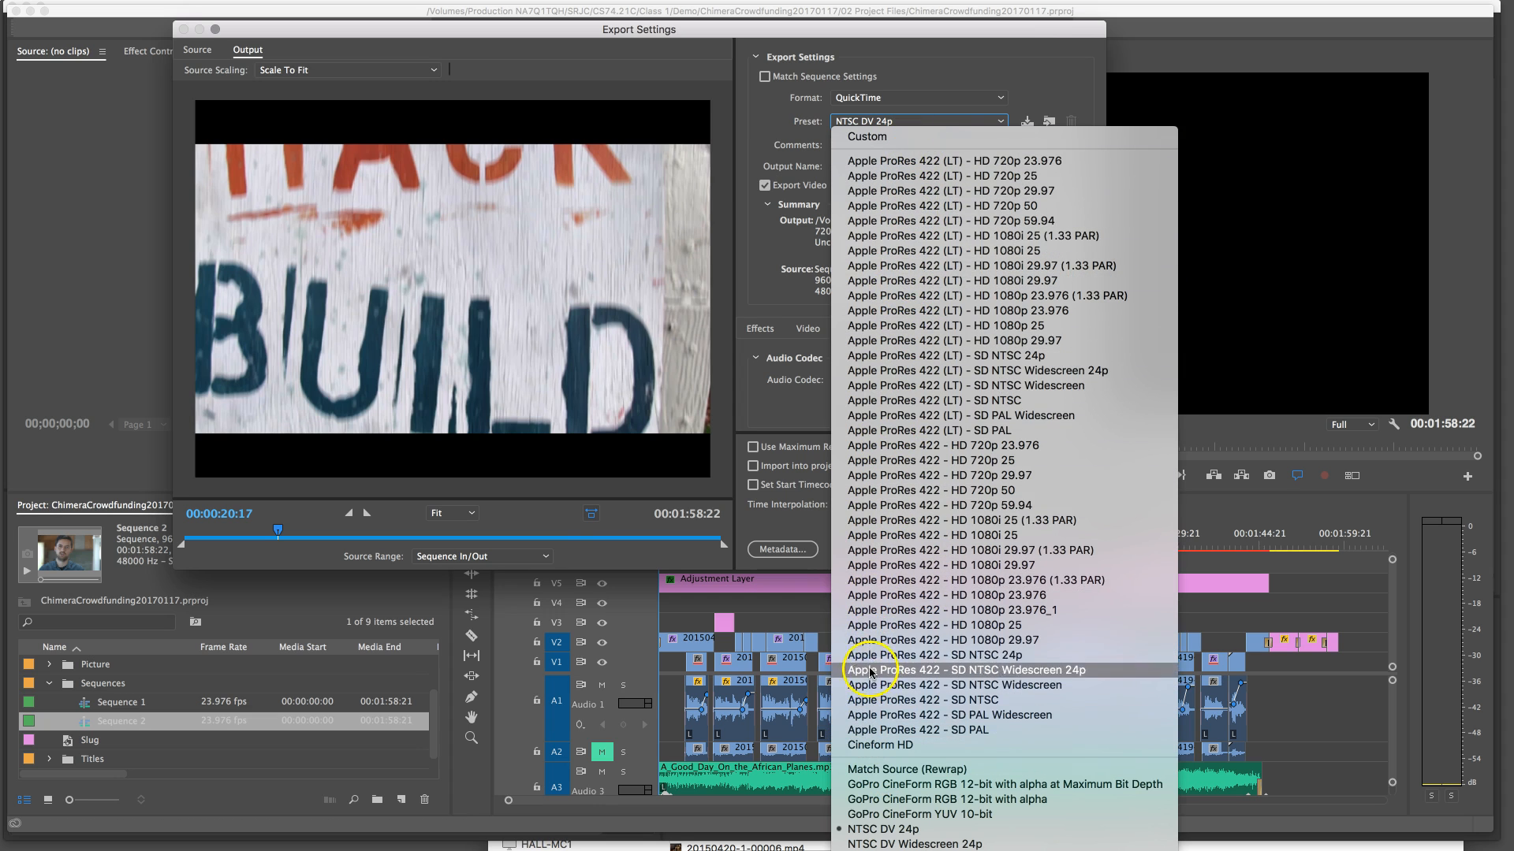
click(875, 133)
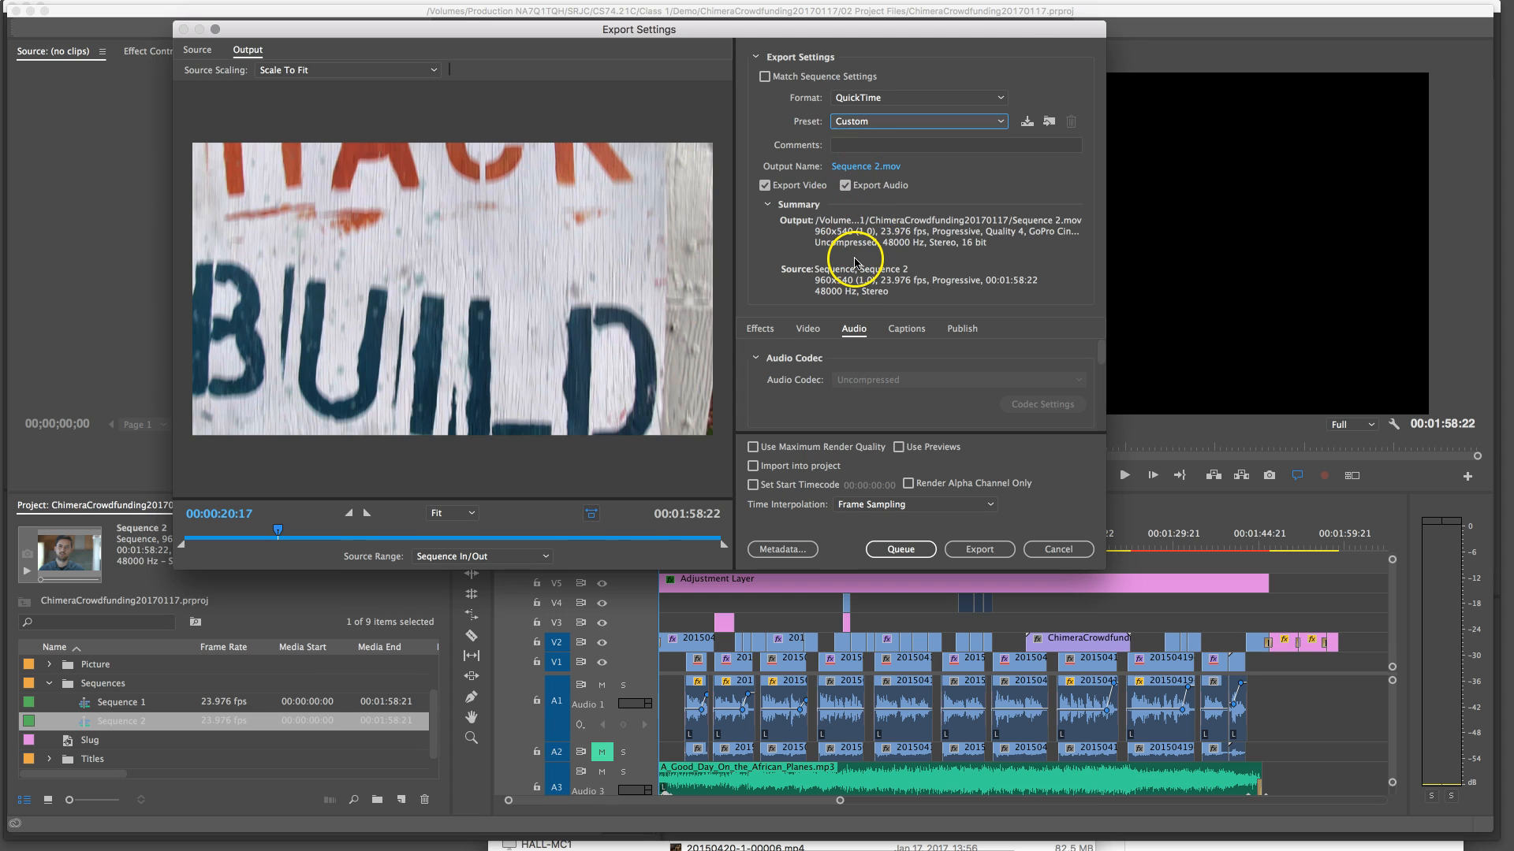
Try the DNxHR/DNxHD and Apple ProRes 422 video codecs in the export's video settings
click(805, 330)
click(872, 381)
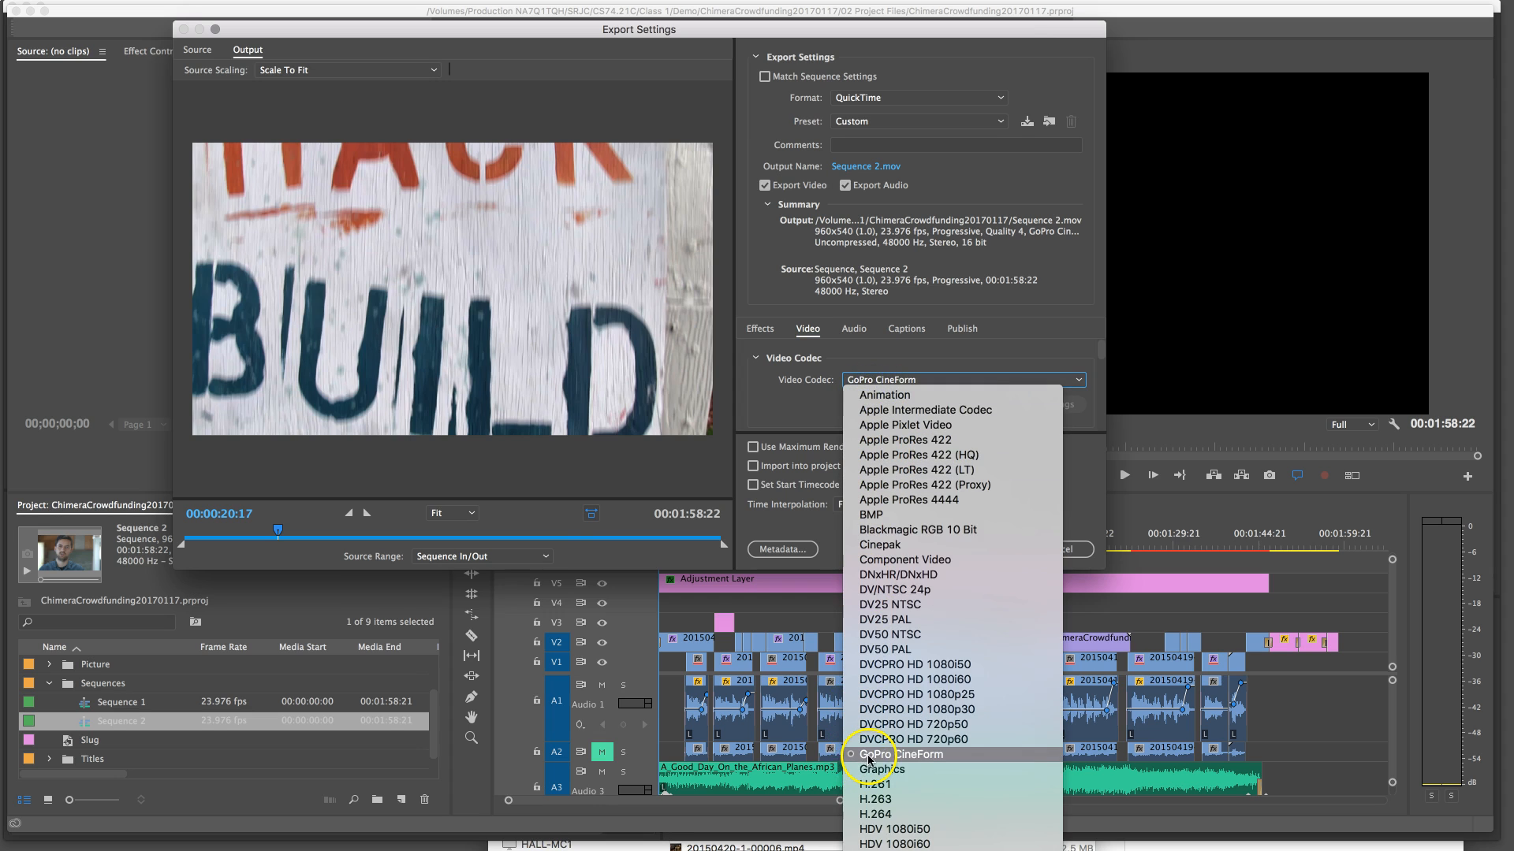
click(895, 575)
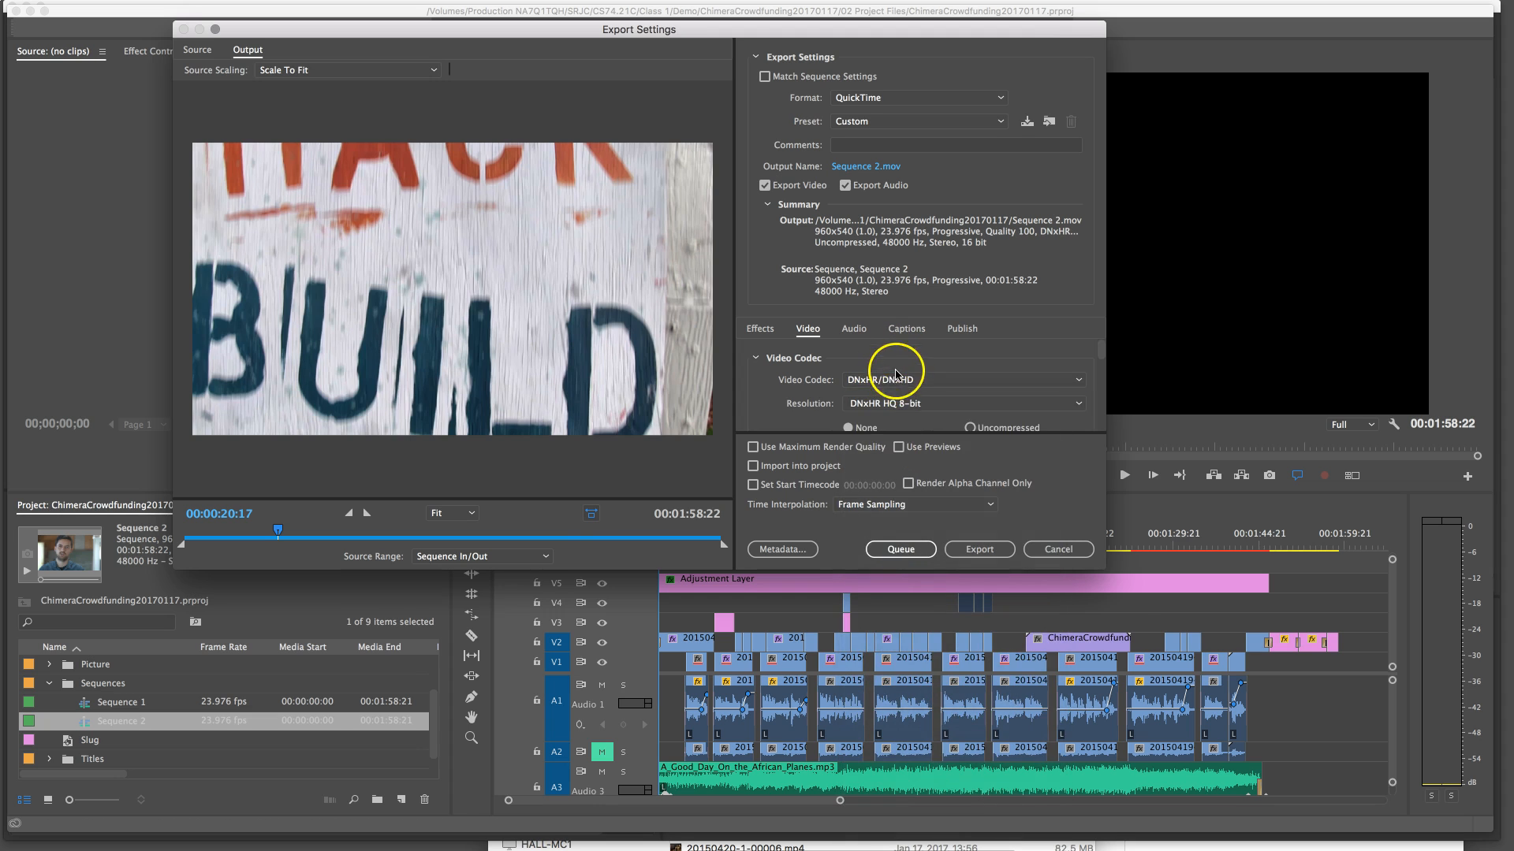
click(897, 380)
click(895, 450)
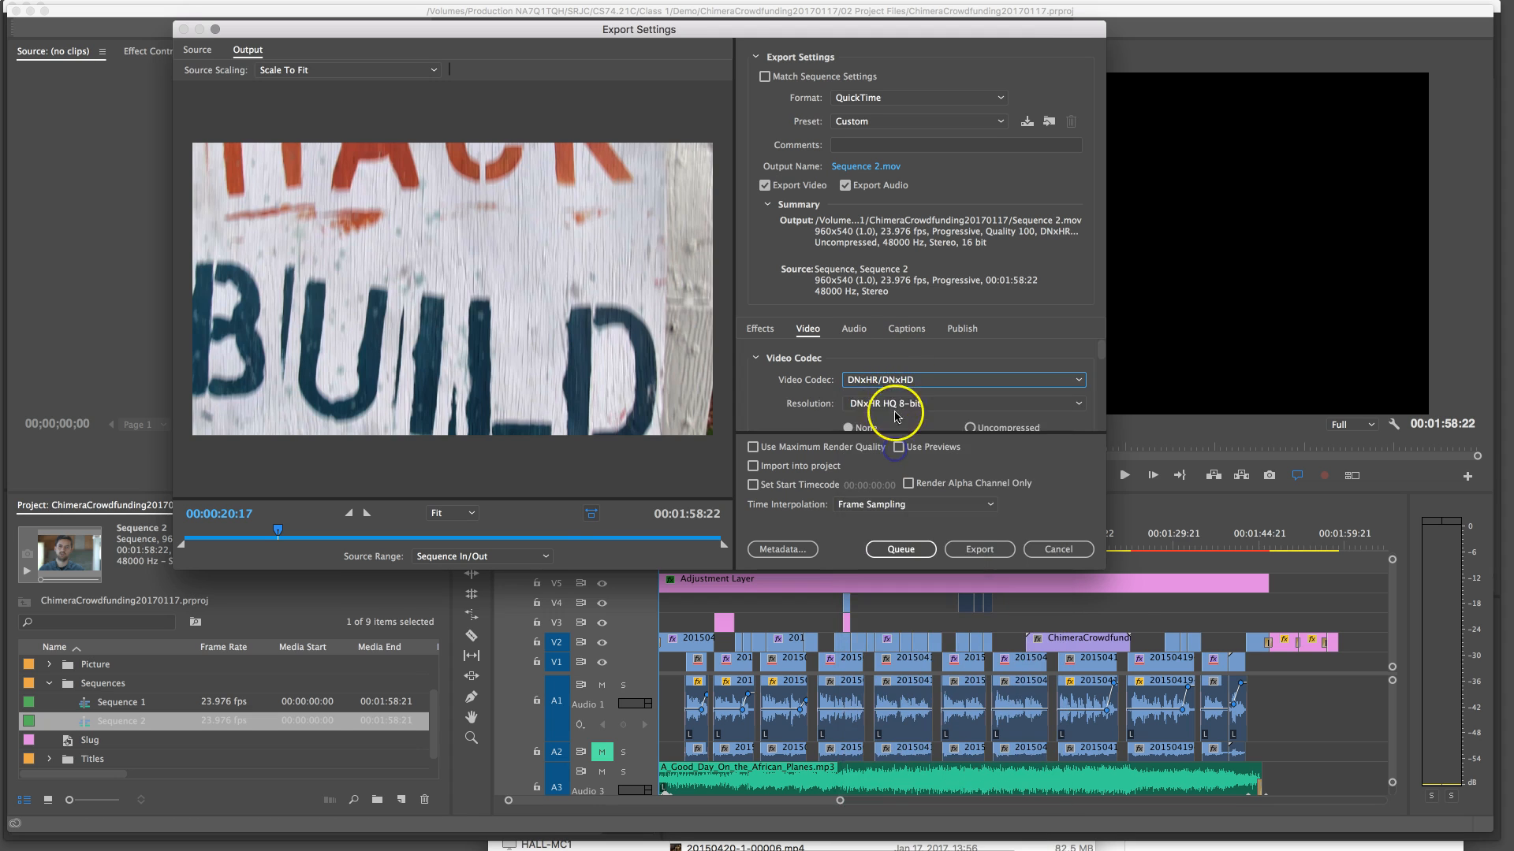
click(896, 381)
click(897, 432)
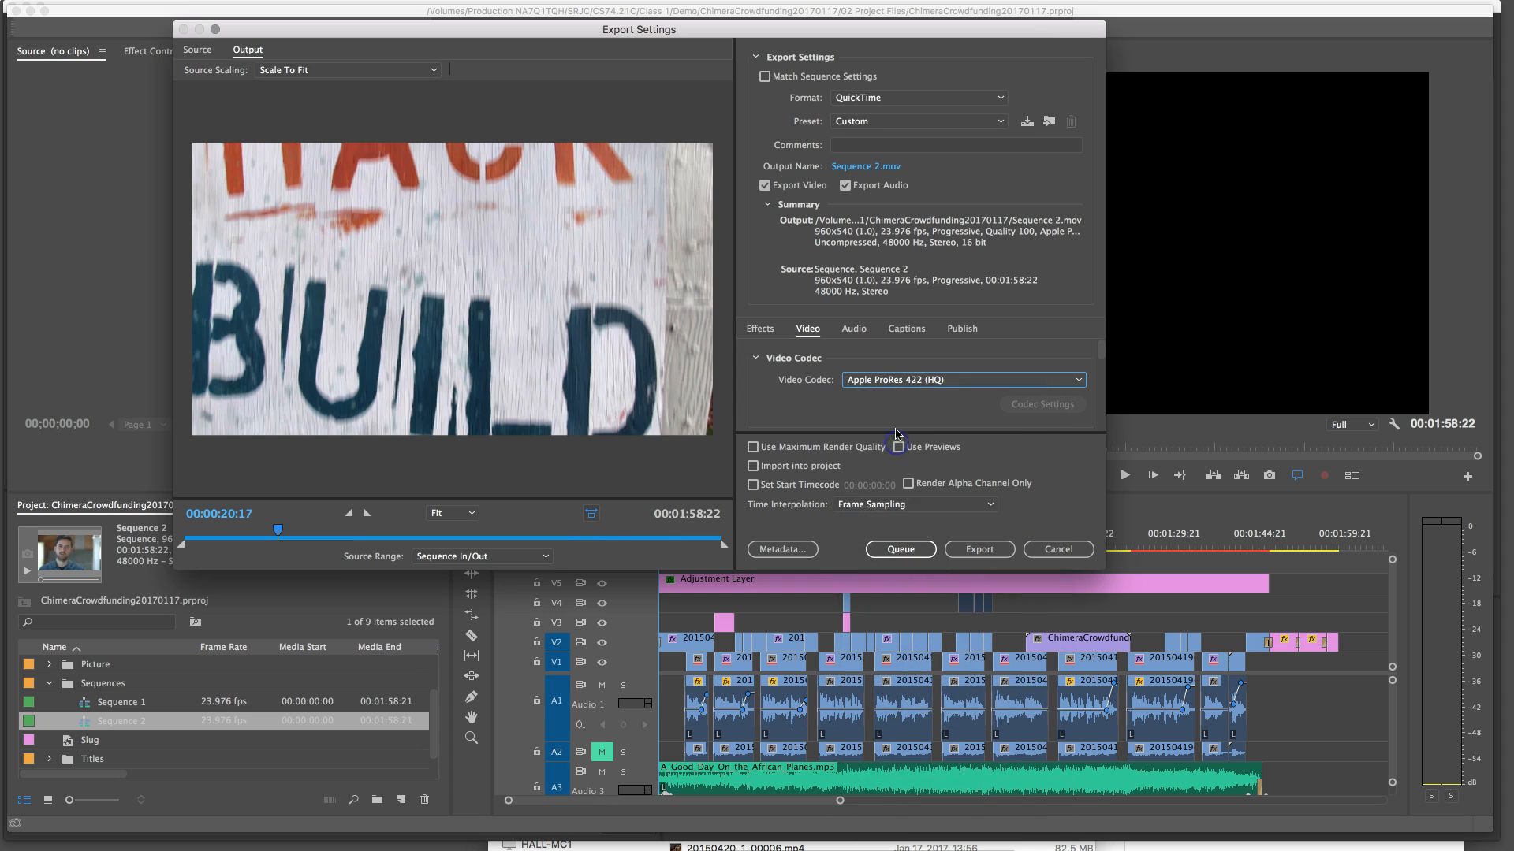
Set the export's video codec to GoPro CineForm
click(881, 382)
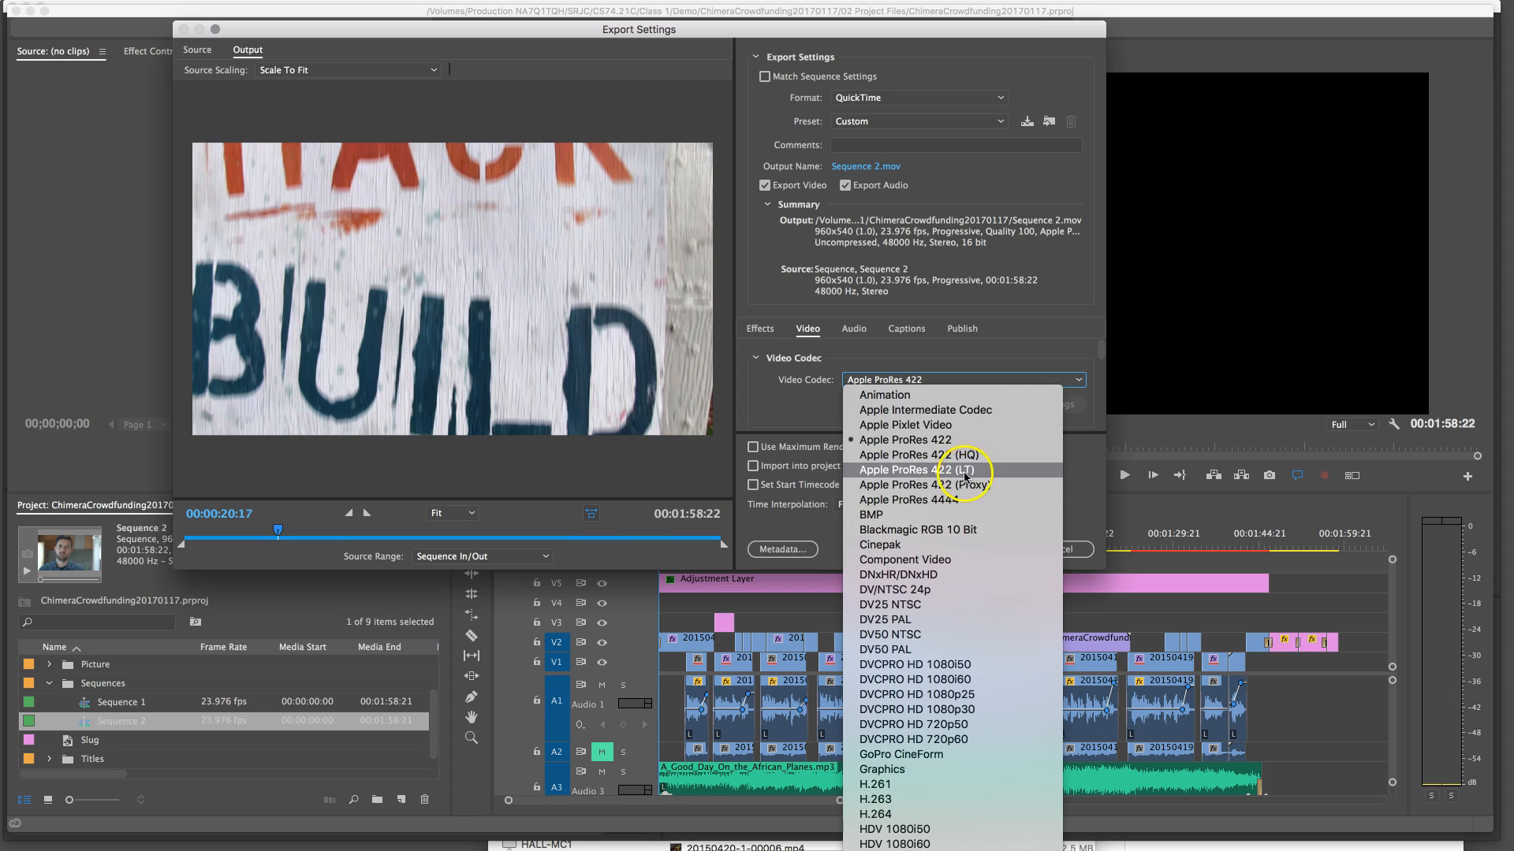
click(946, 446)
click(918, 380)
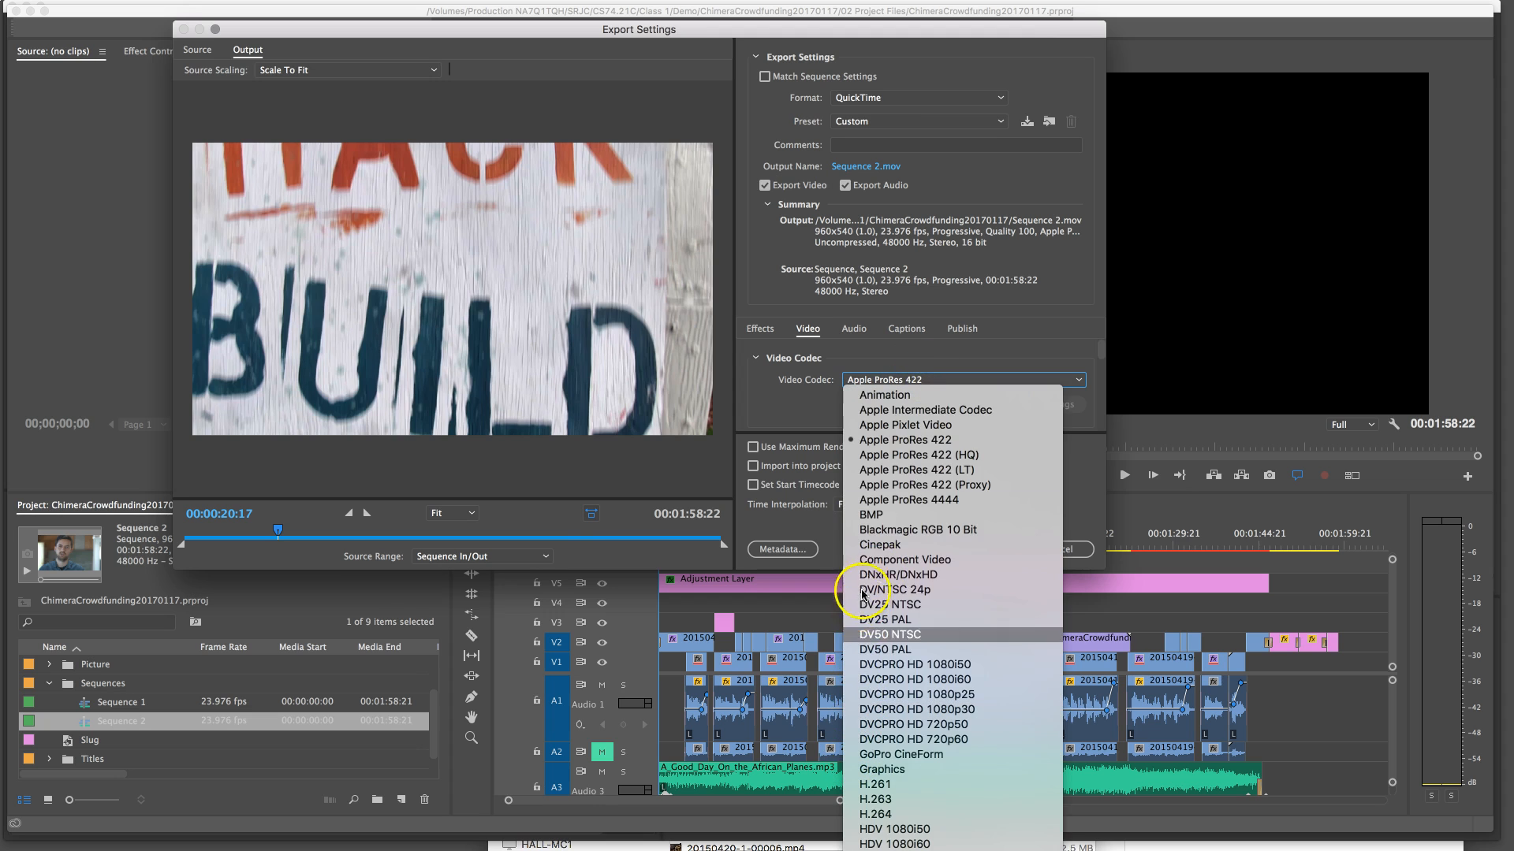
click(862, 754)
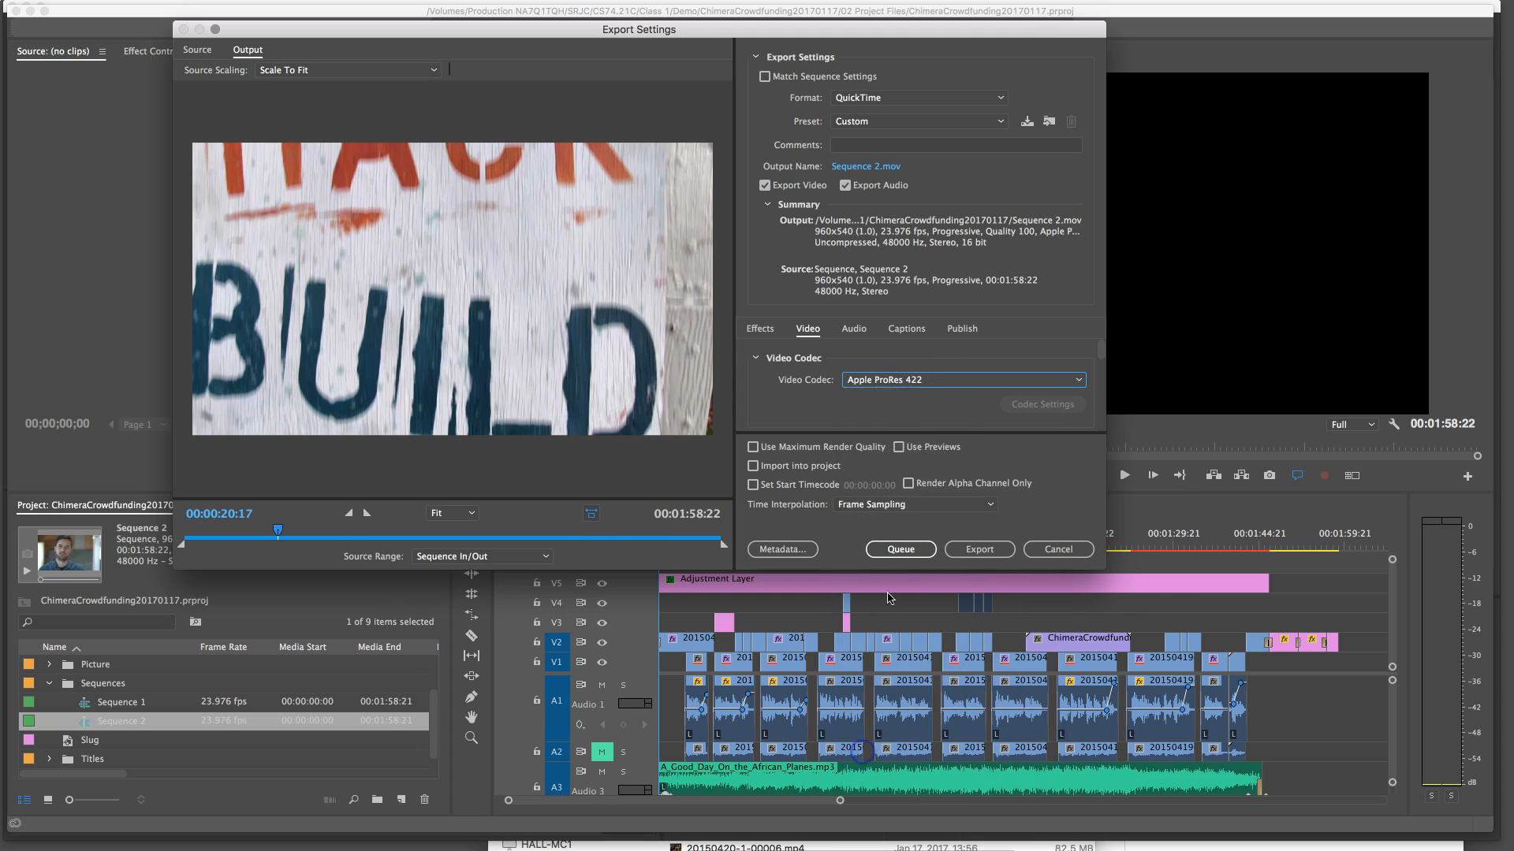
Match the basic video settings to the source and check the frame size, frame rate, field order, aspect and depth
scroll(794, 382, down, 2)
scroll(795, 382, down, 2)
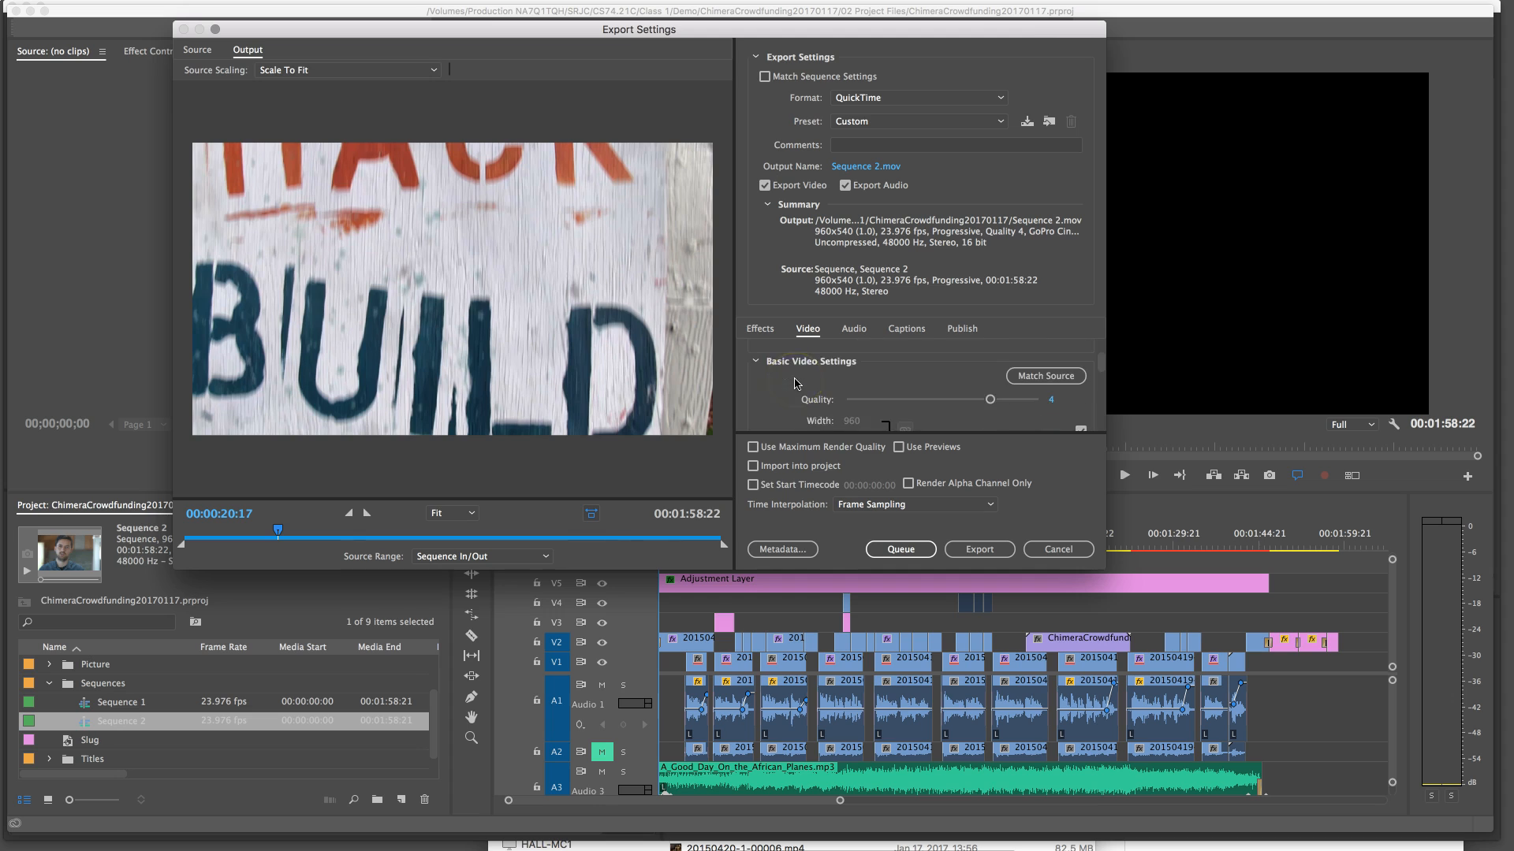
scroll(842, 406, up, 2)
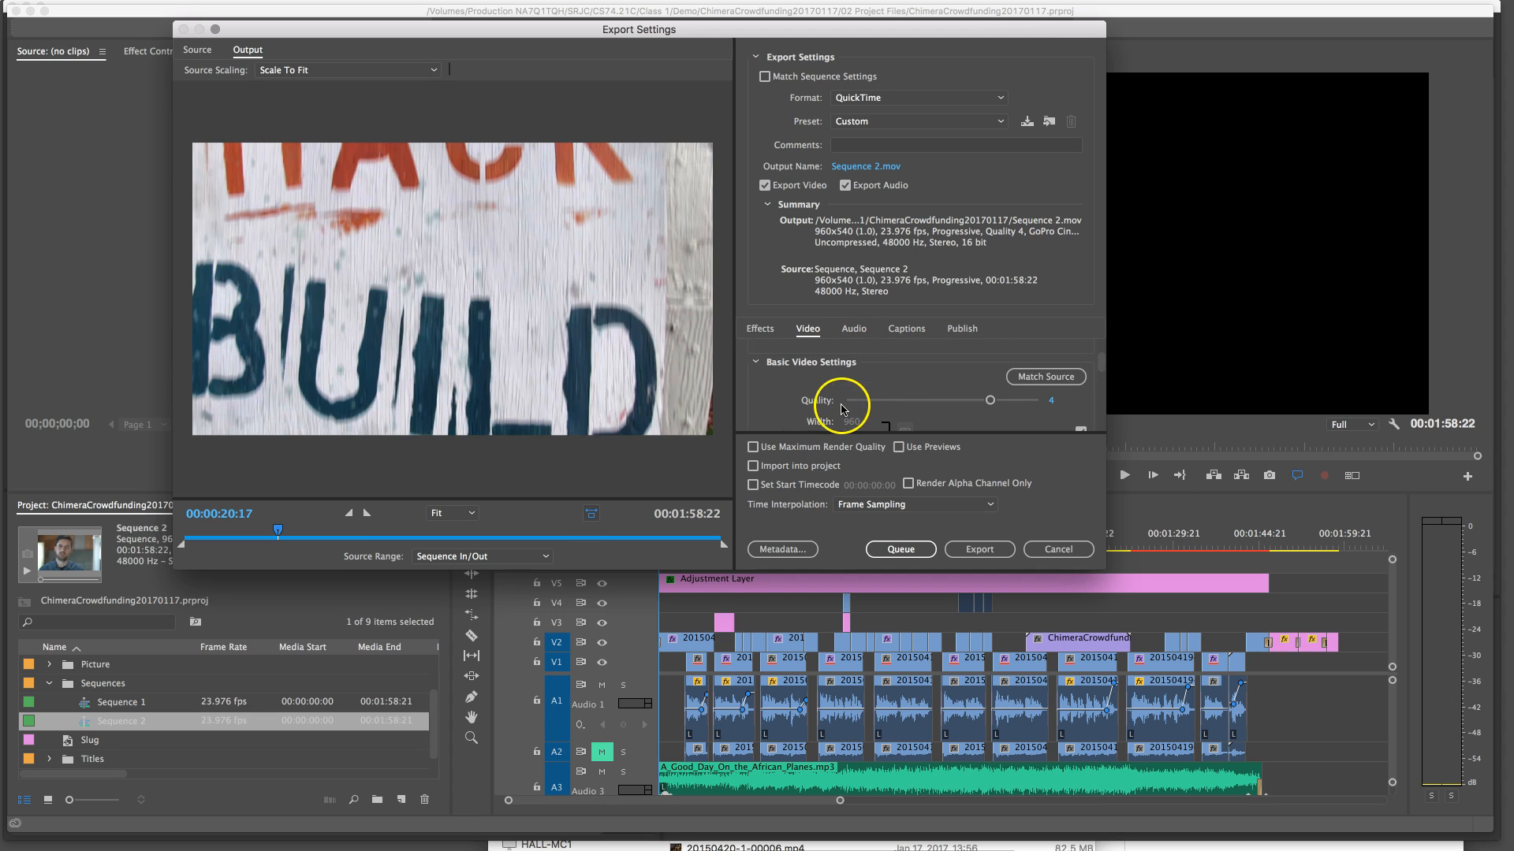
click(1071, 377)
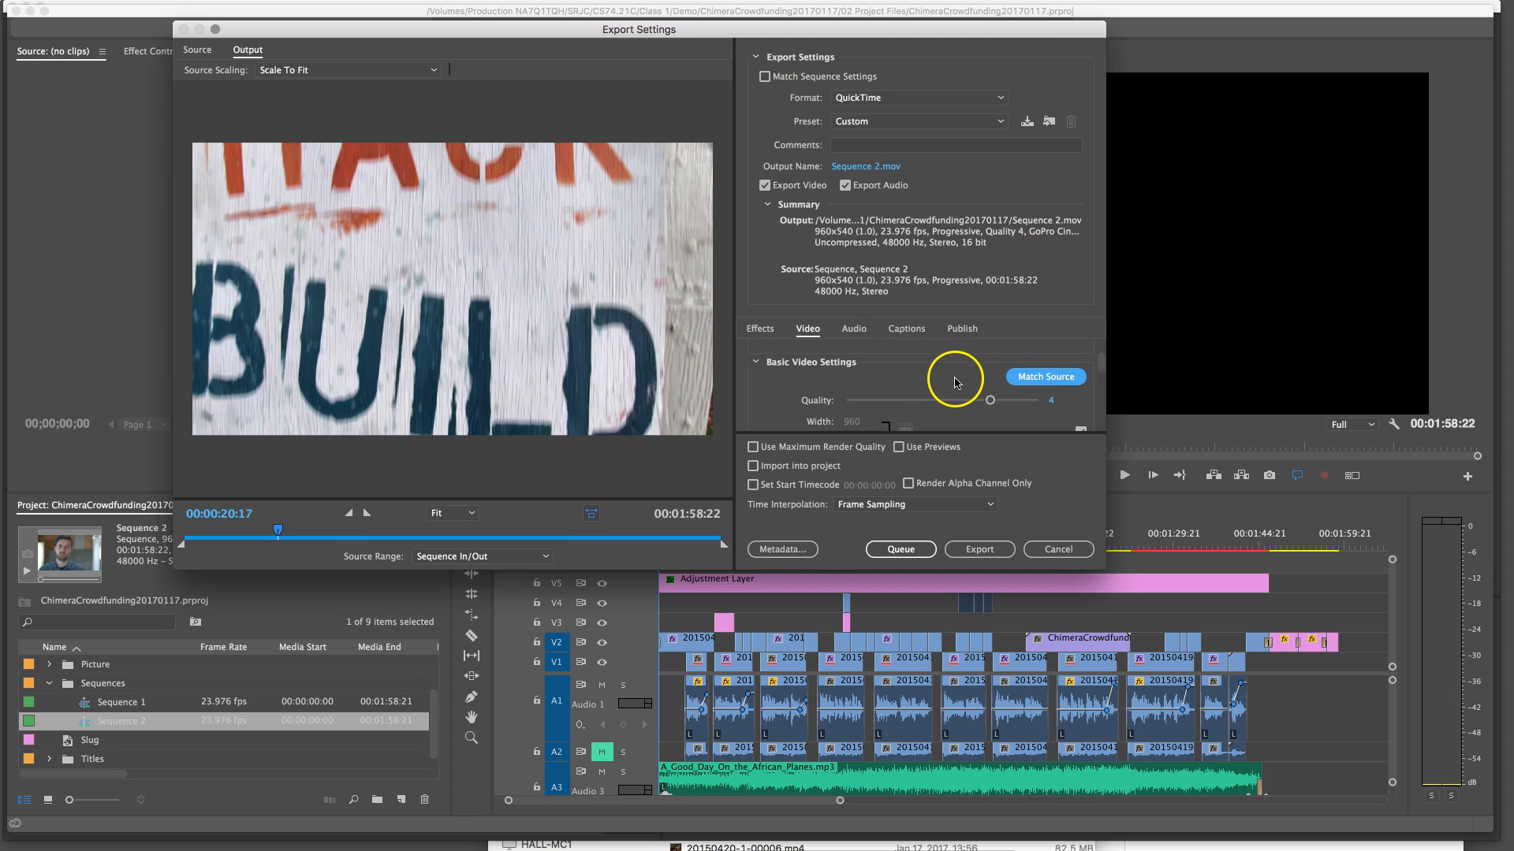
scroll(978, 388, down, 3)
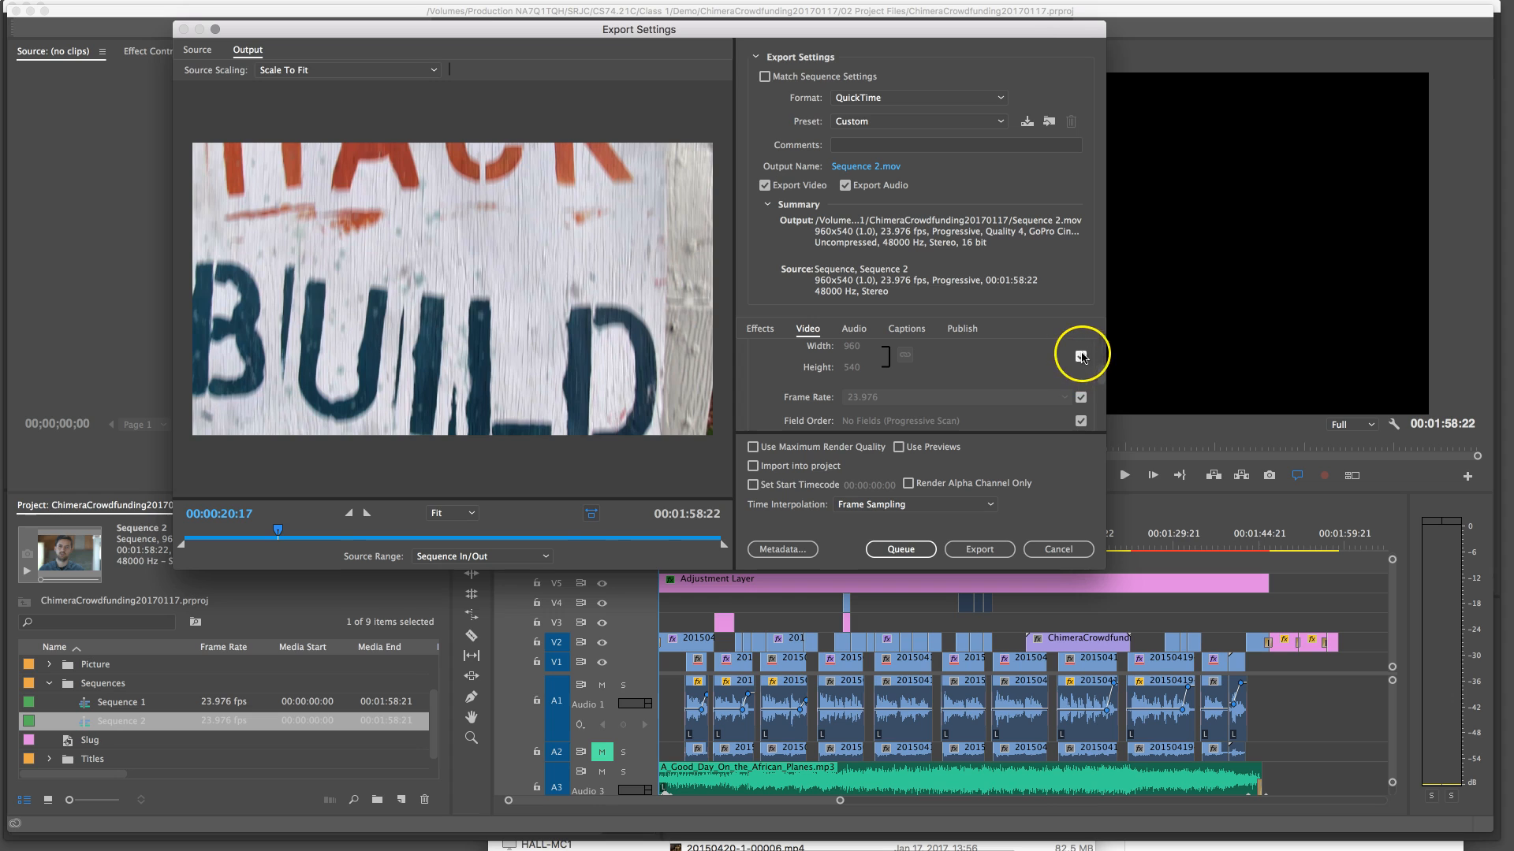
scroll(968, 415, down, 1)
scroll(968, 414, down, 1)
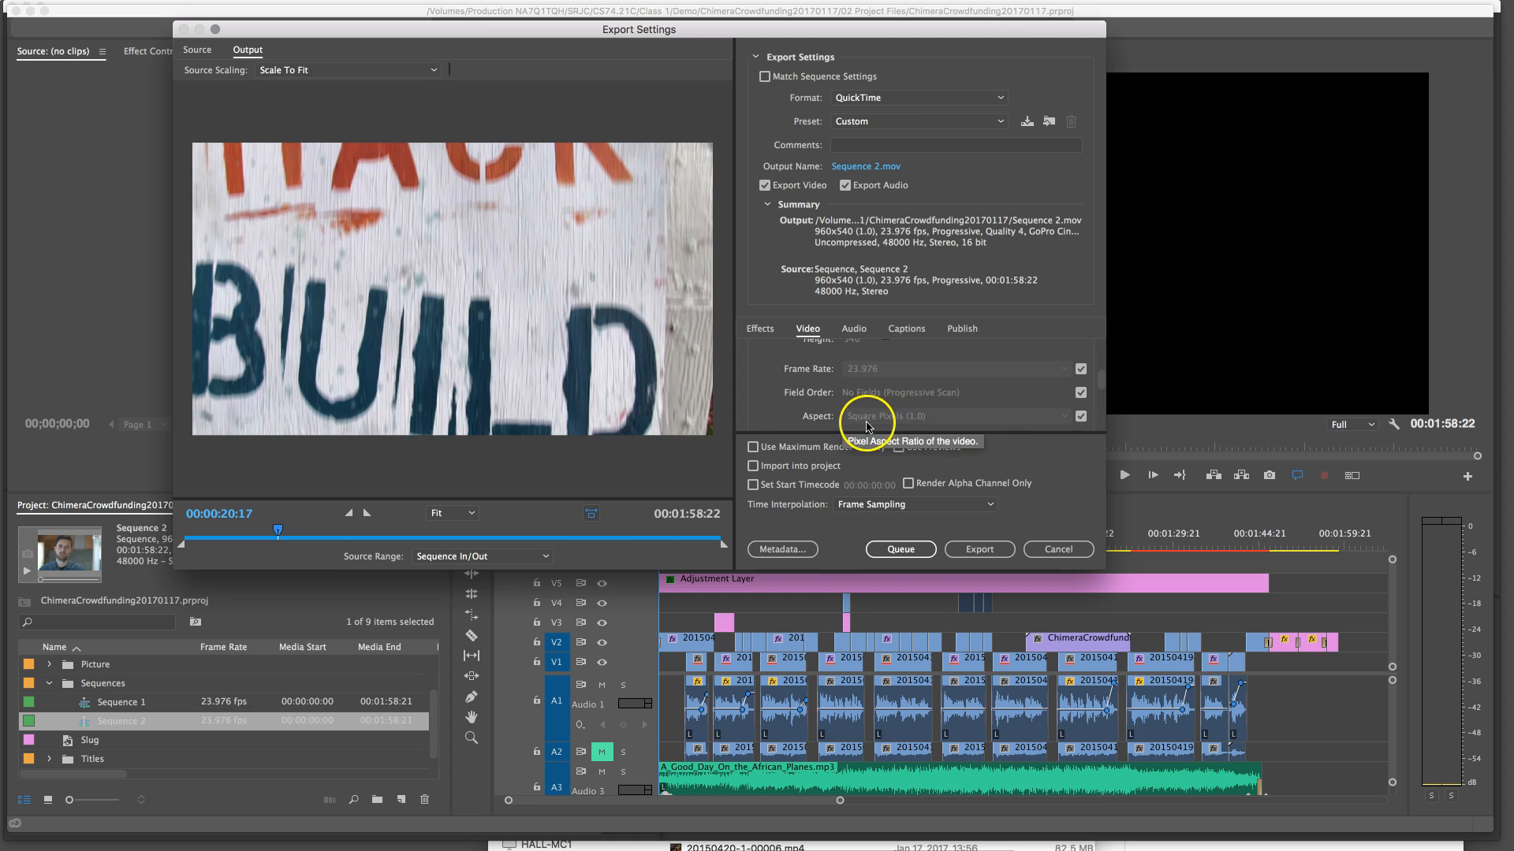
scroll(931, 417, down, 4)
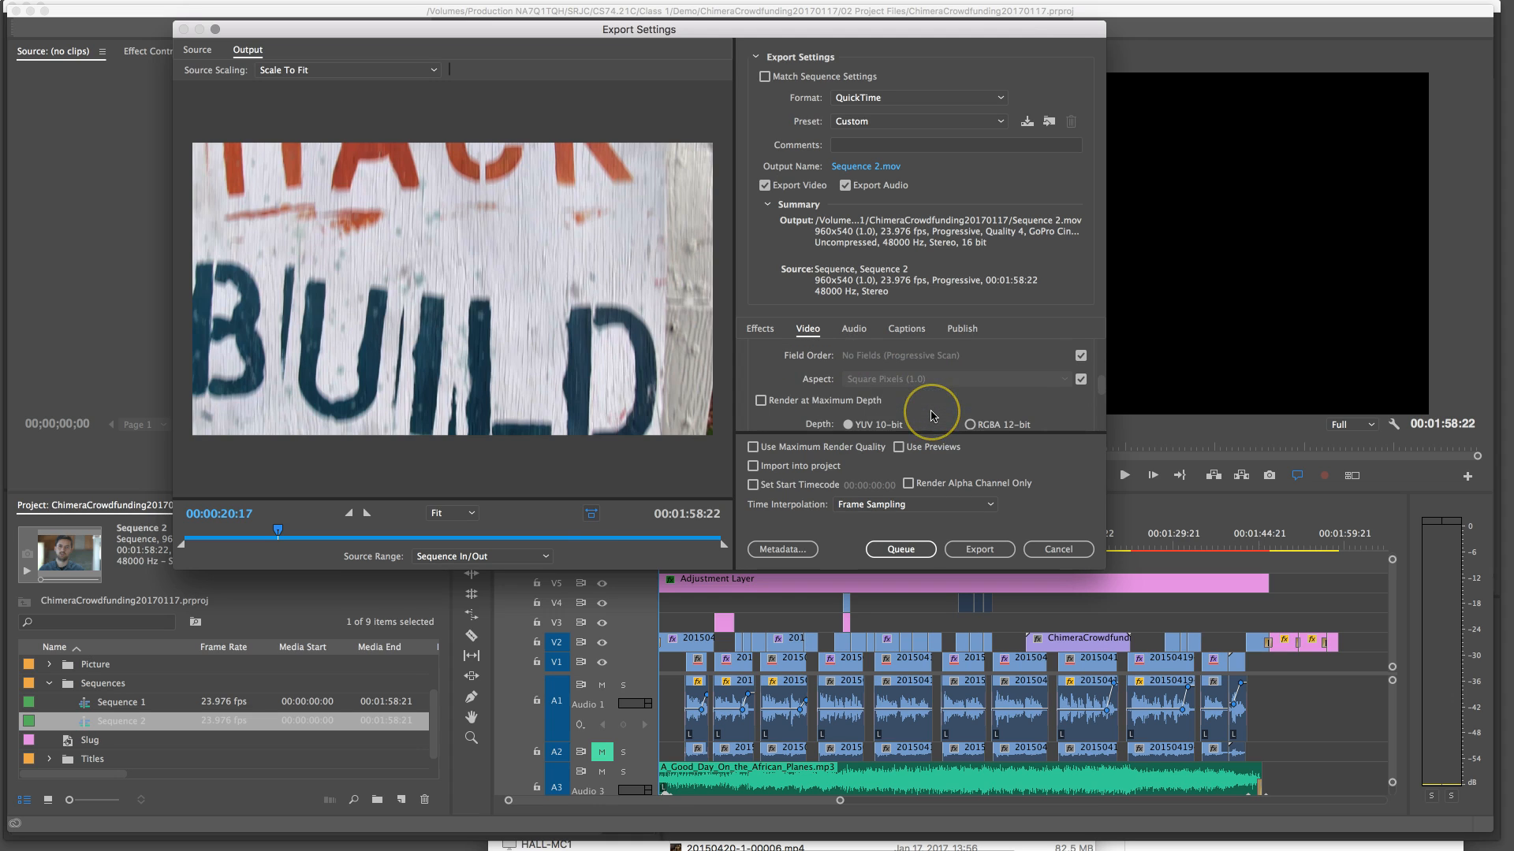
scroll(931, 416, down, 2)
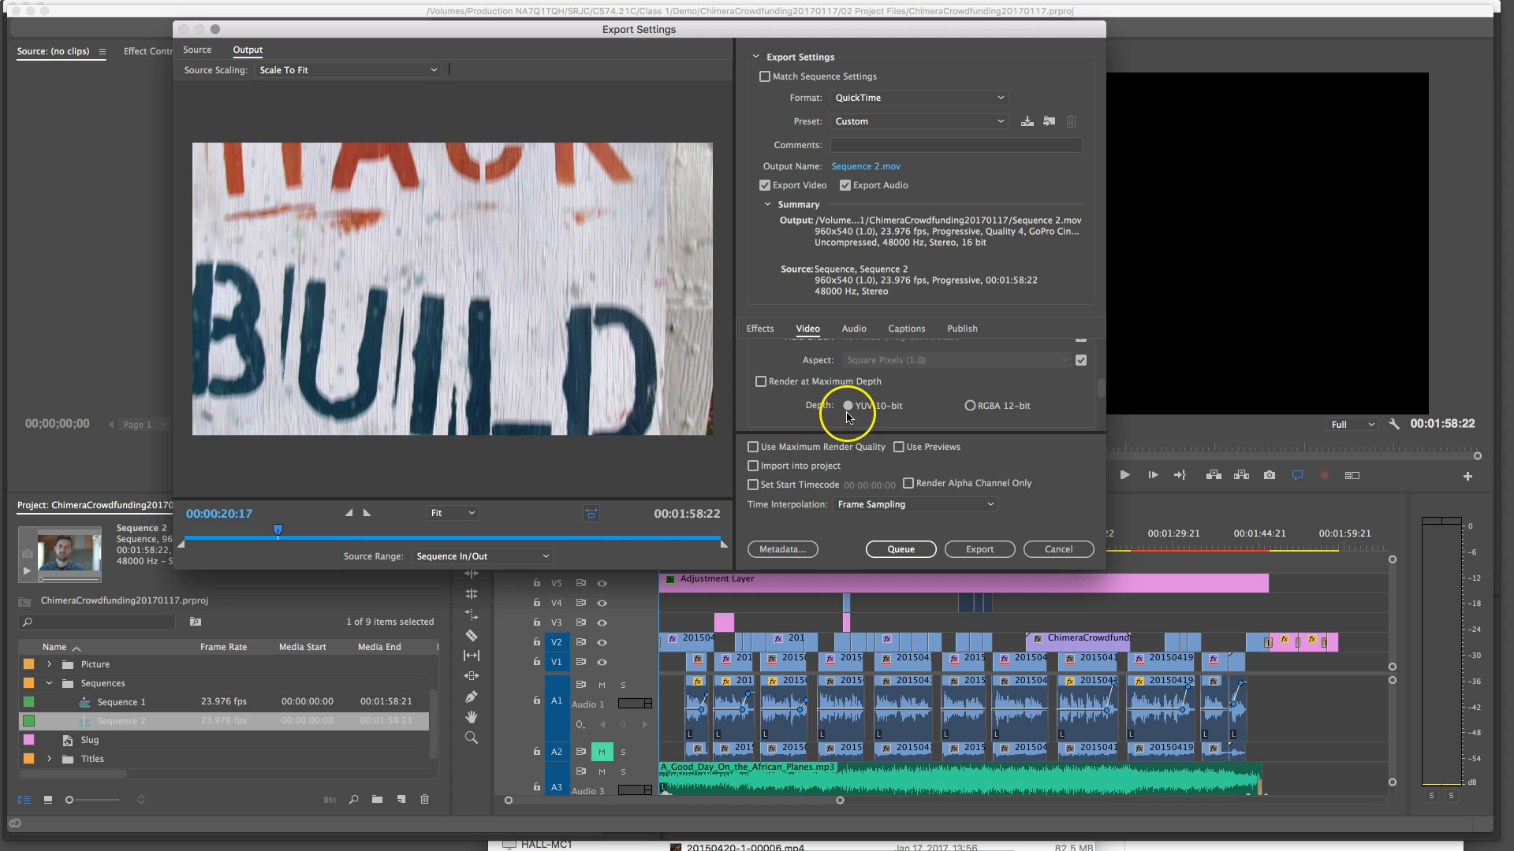
Review the export's audio settings, including the codec, sample rate options, sample size options and channel configuration
click(858, 328)
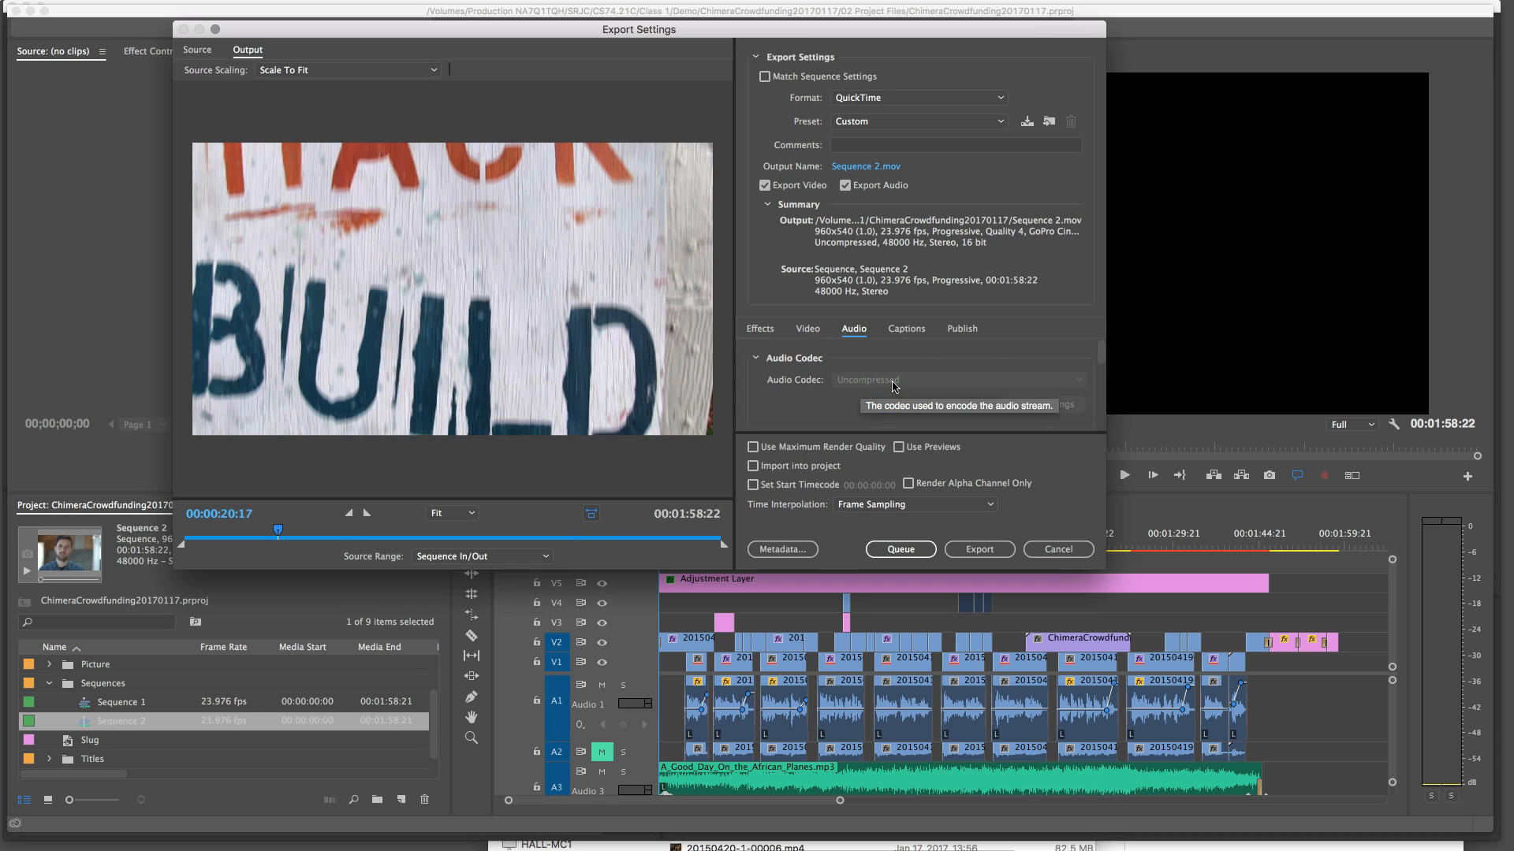
scroll(893, 385, down, 1)
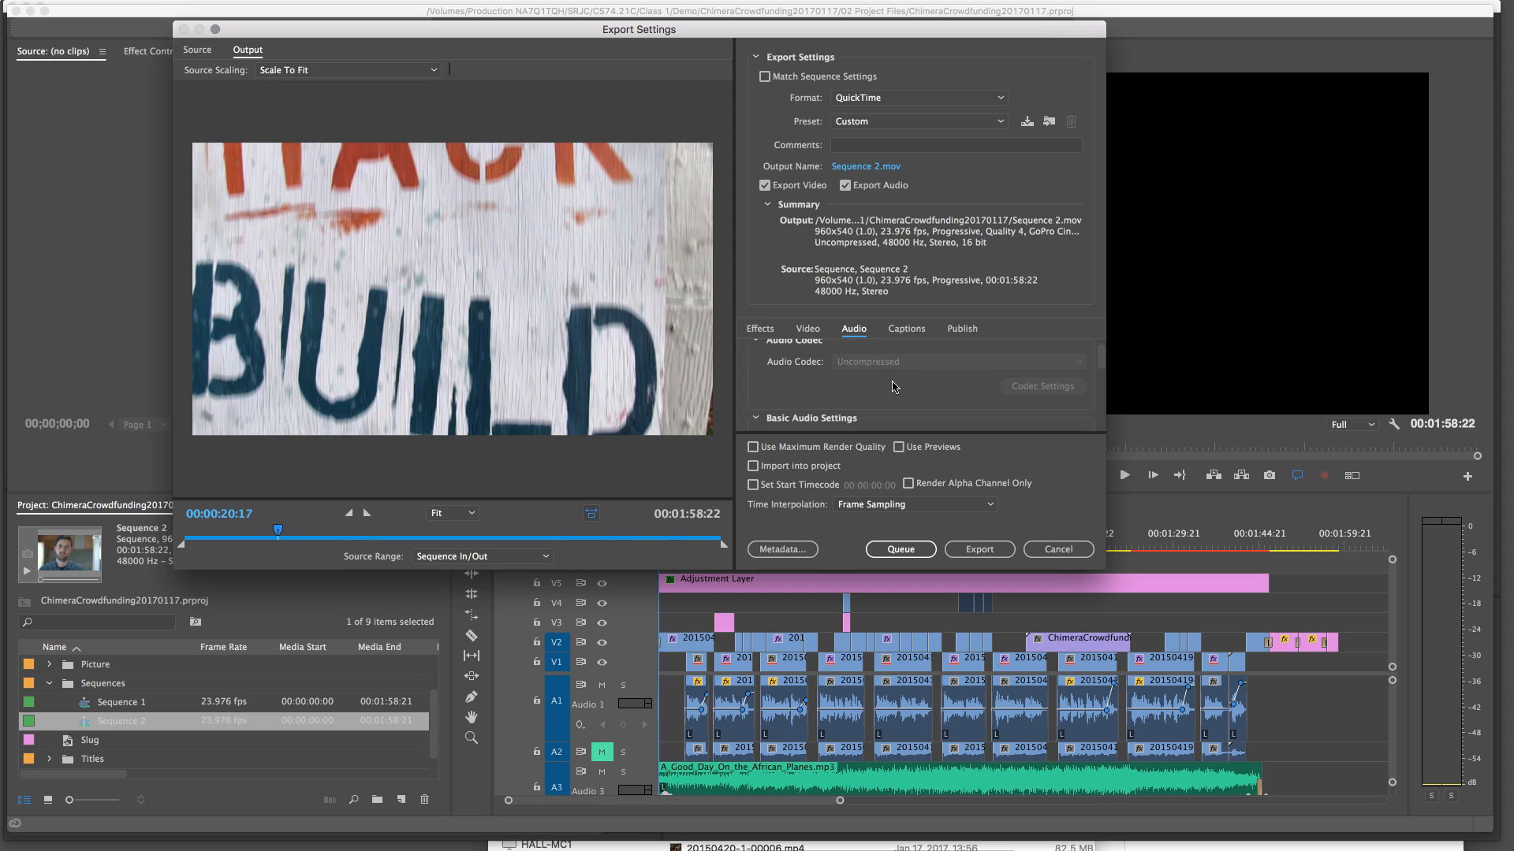
scroll(893, 386, down, 3)
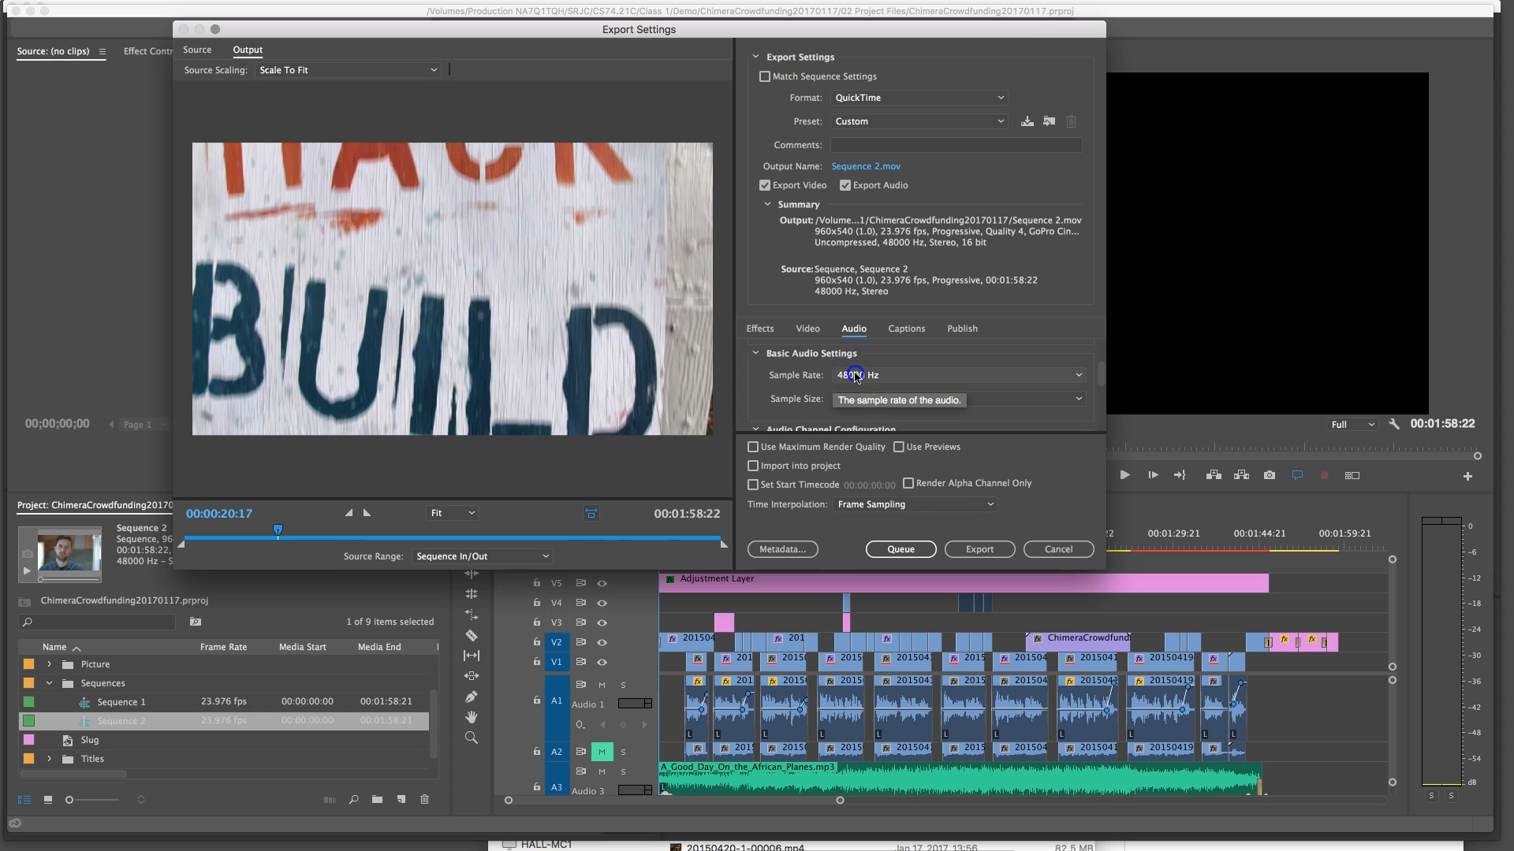
click(855, 377)
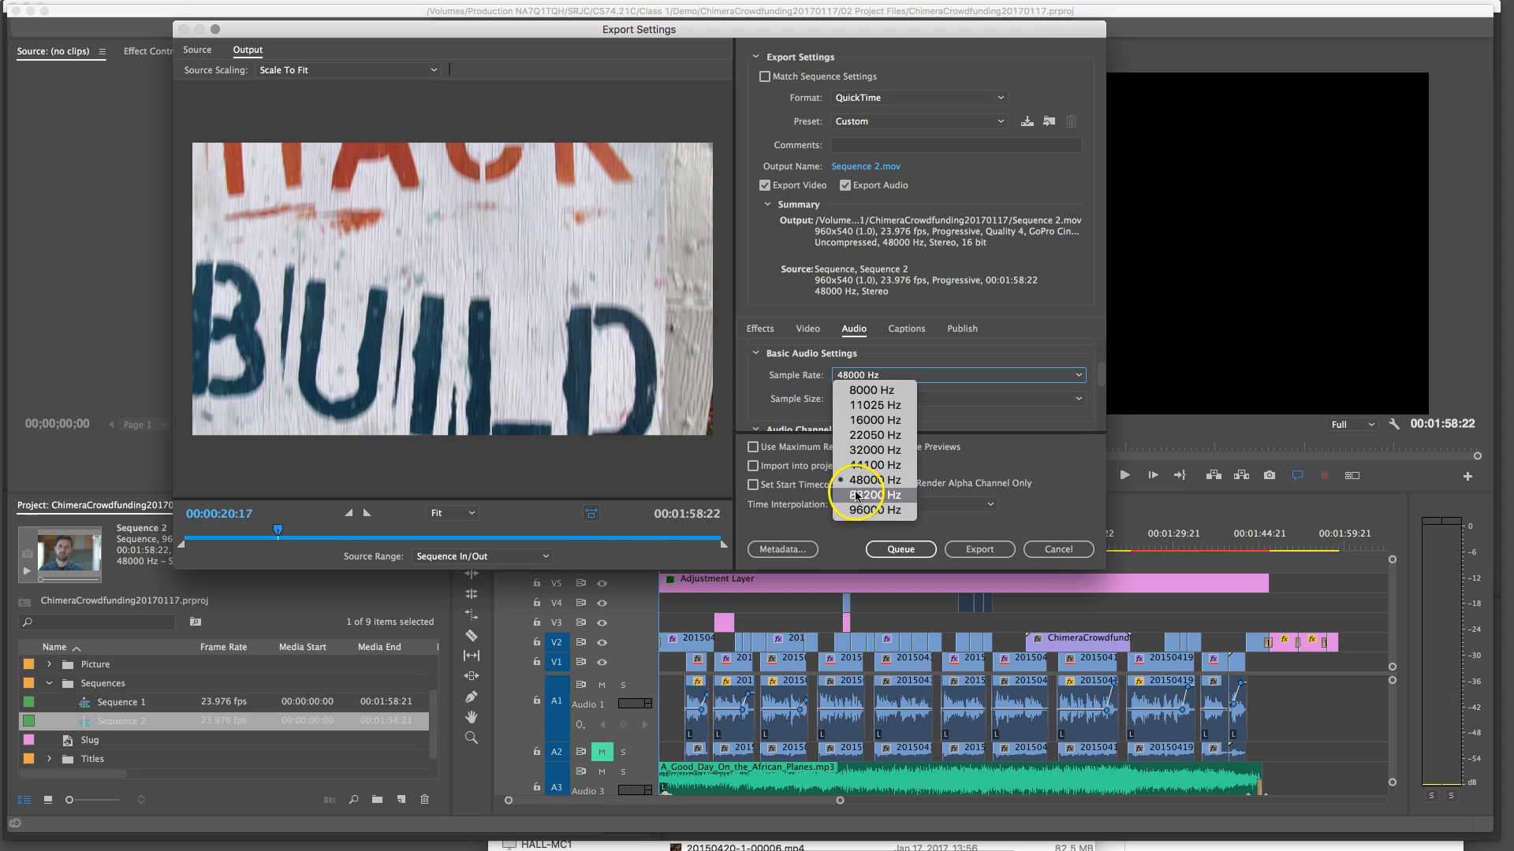
click(796, 375)
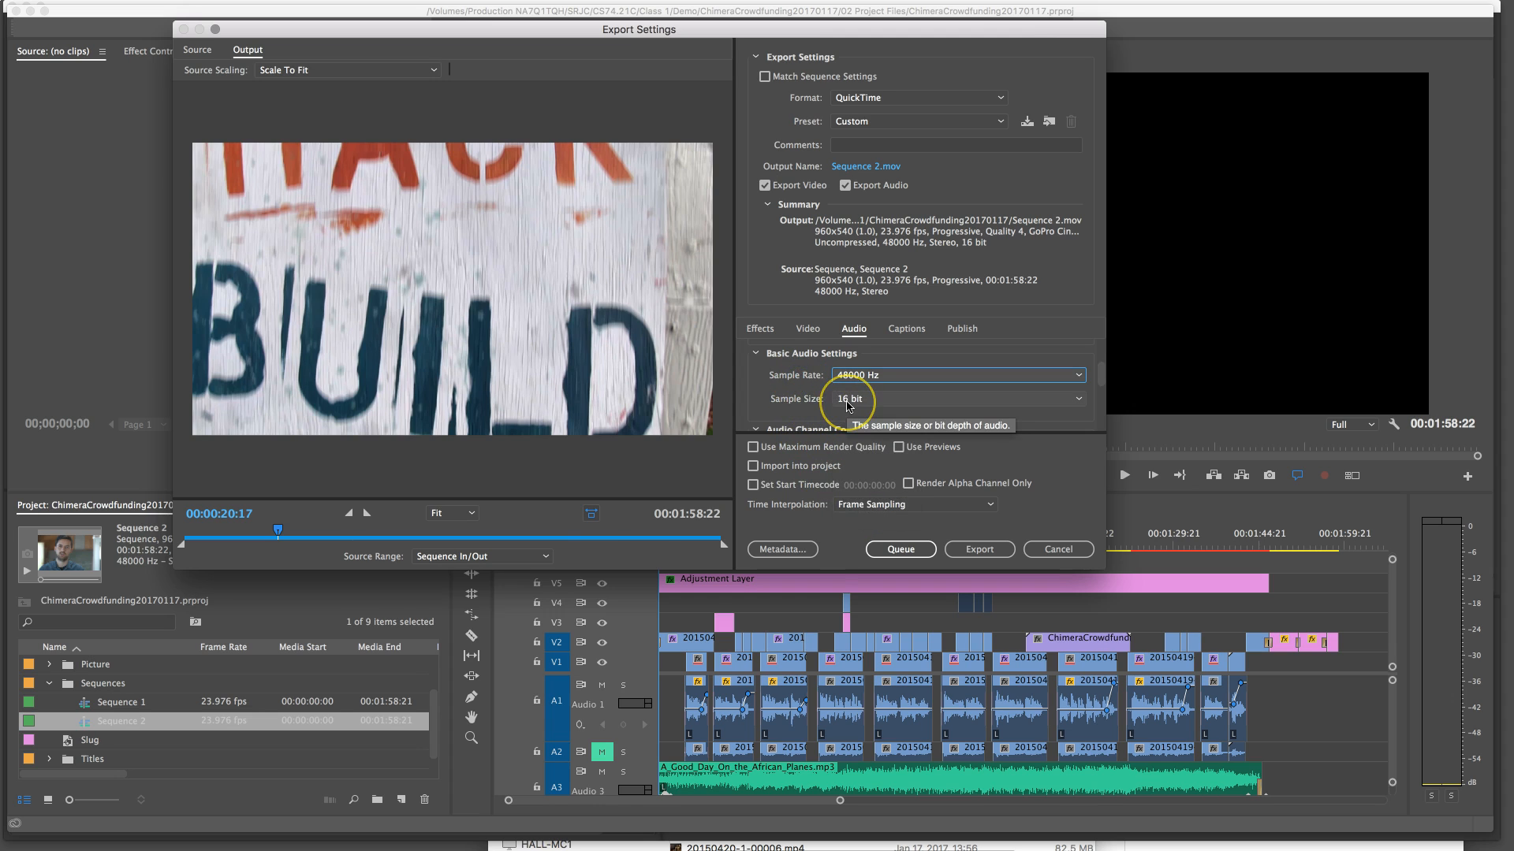
click(848, 402)
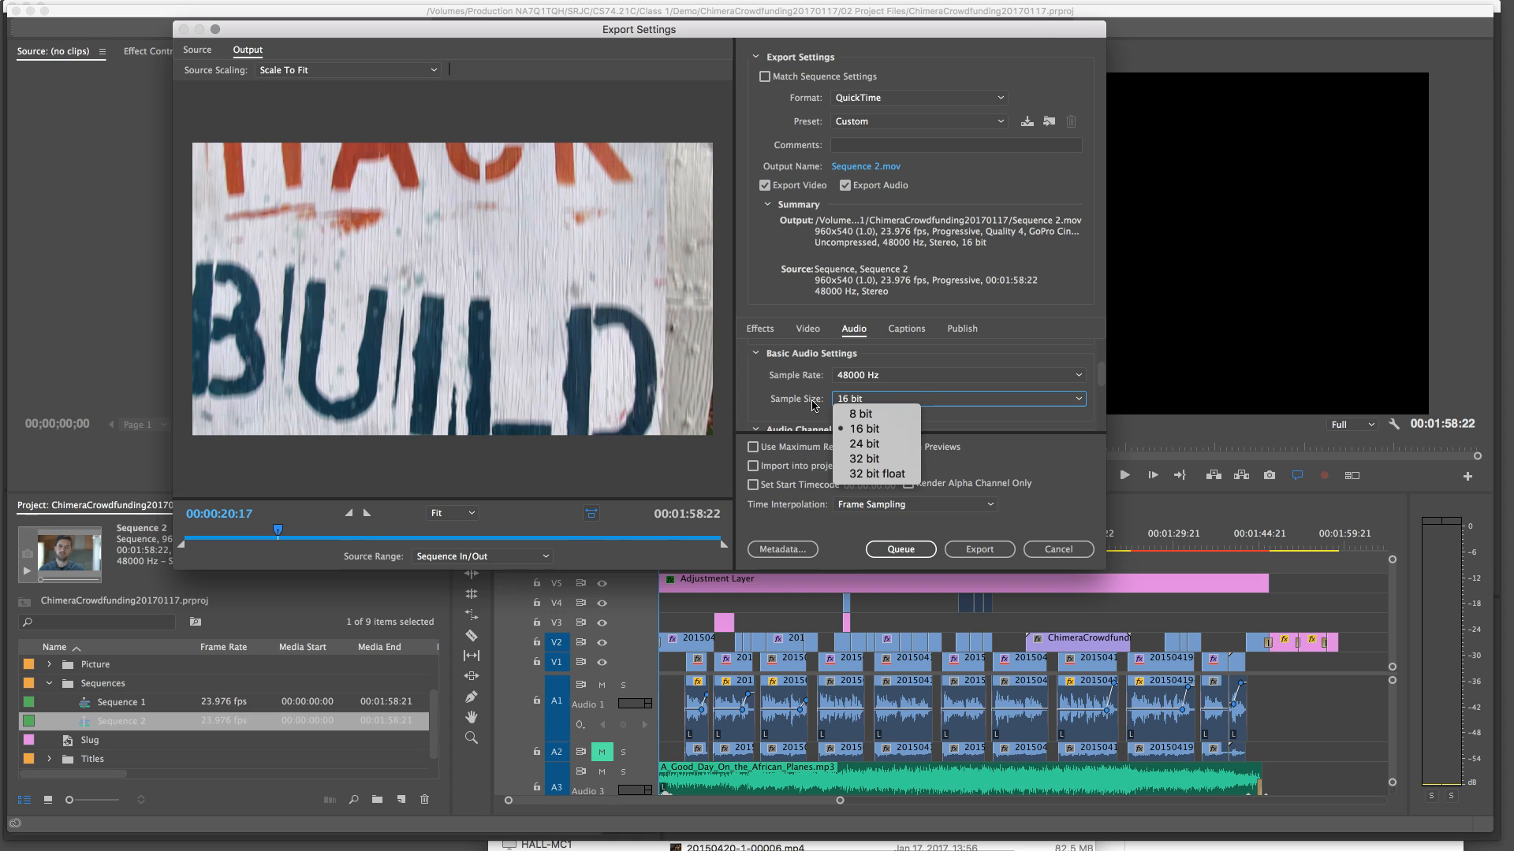
click(814, 405)
scroll(813, 405, down, 3)
scroll(813, 408, down, 1)
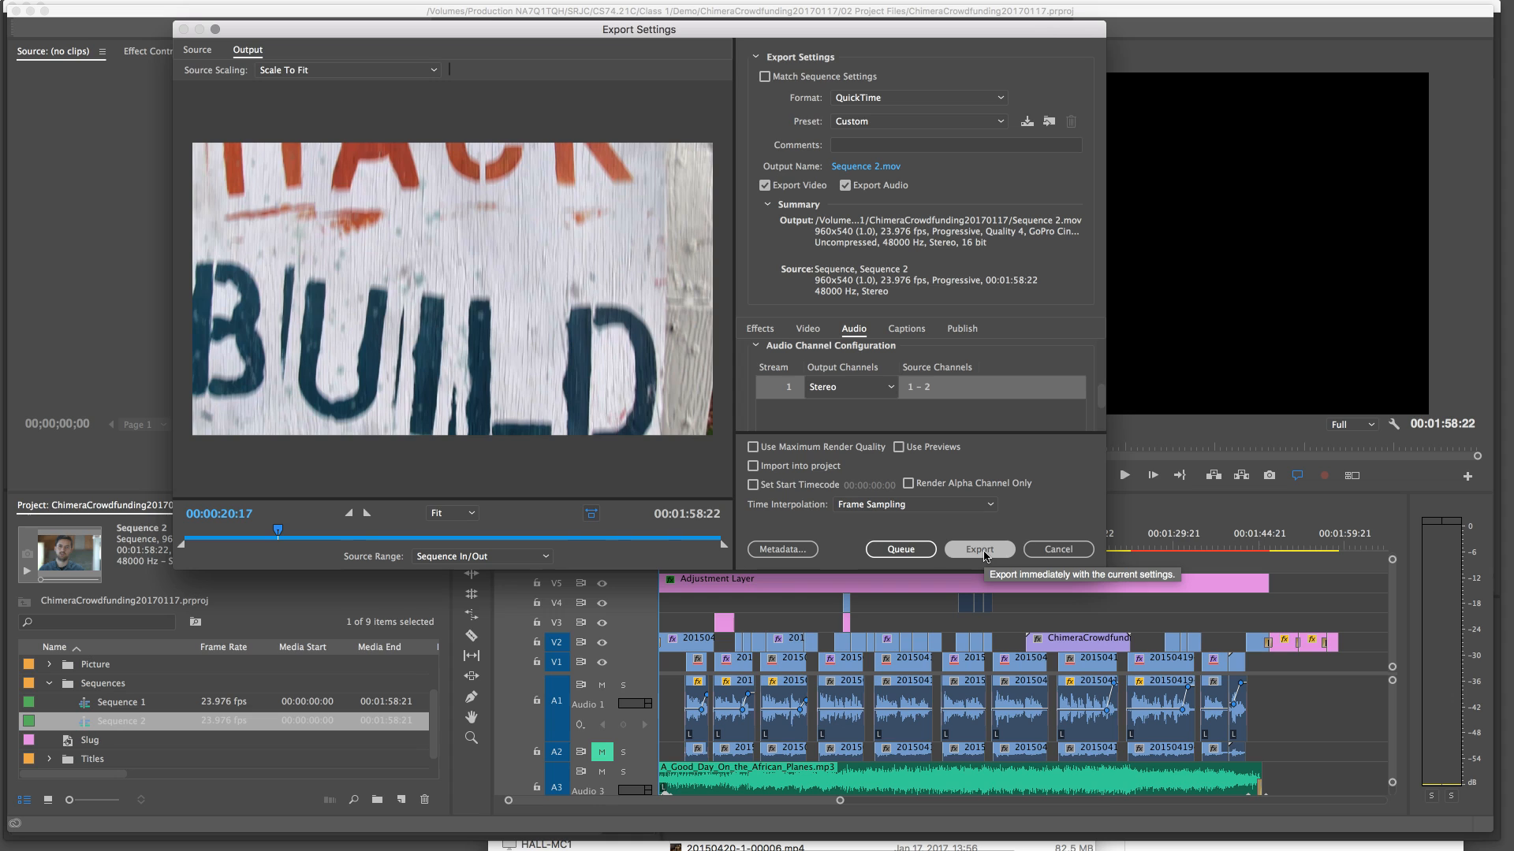
Send the Sequence 2 export to the Adobe Media Encoder queue
click(899, 551)
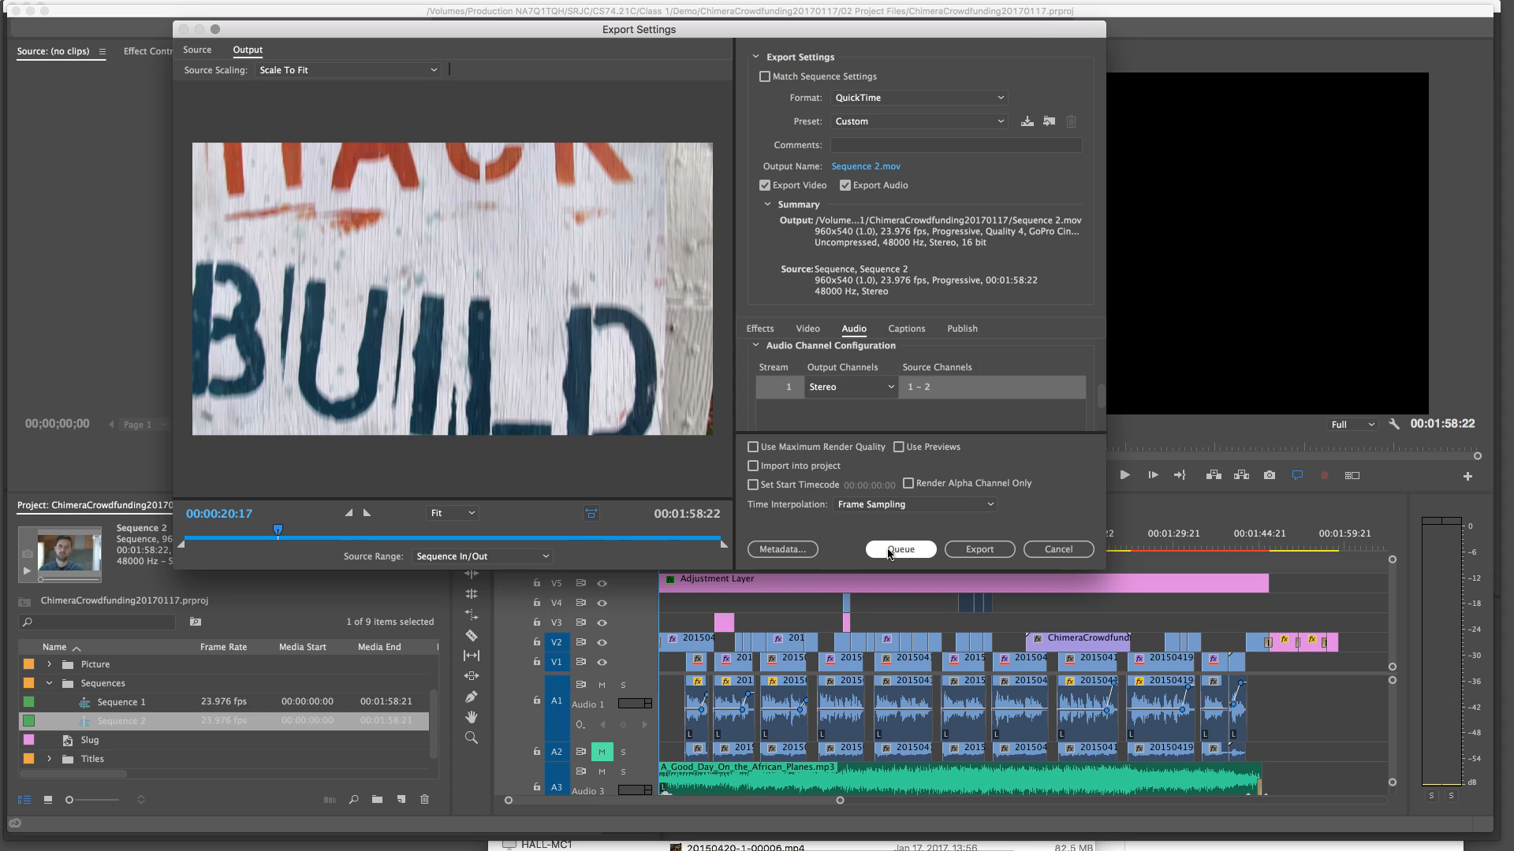
click(899, 550)
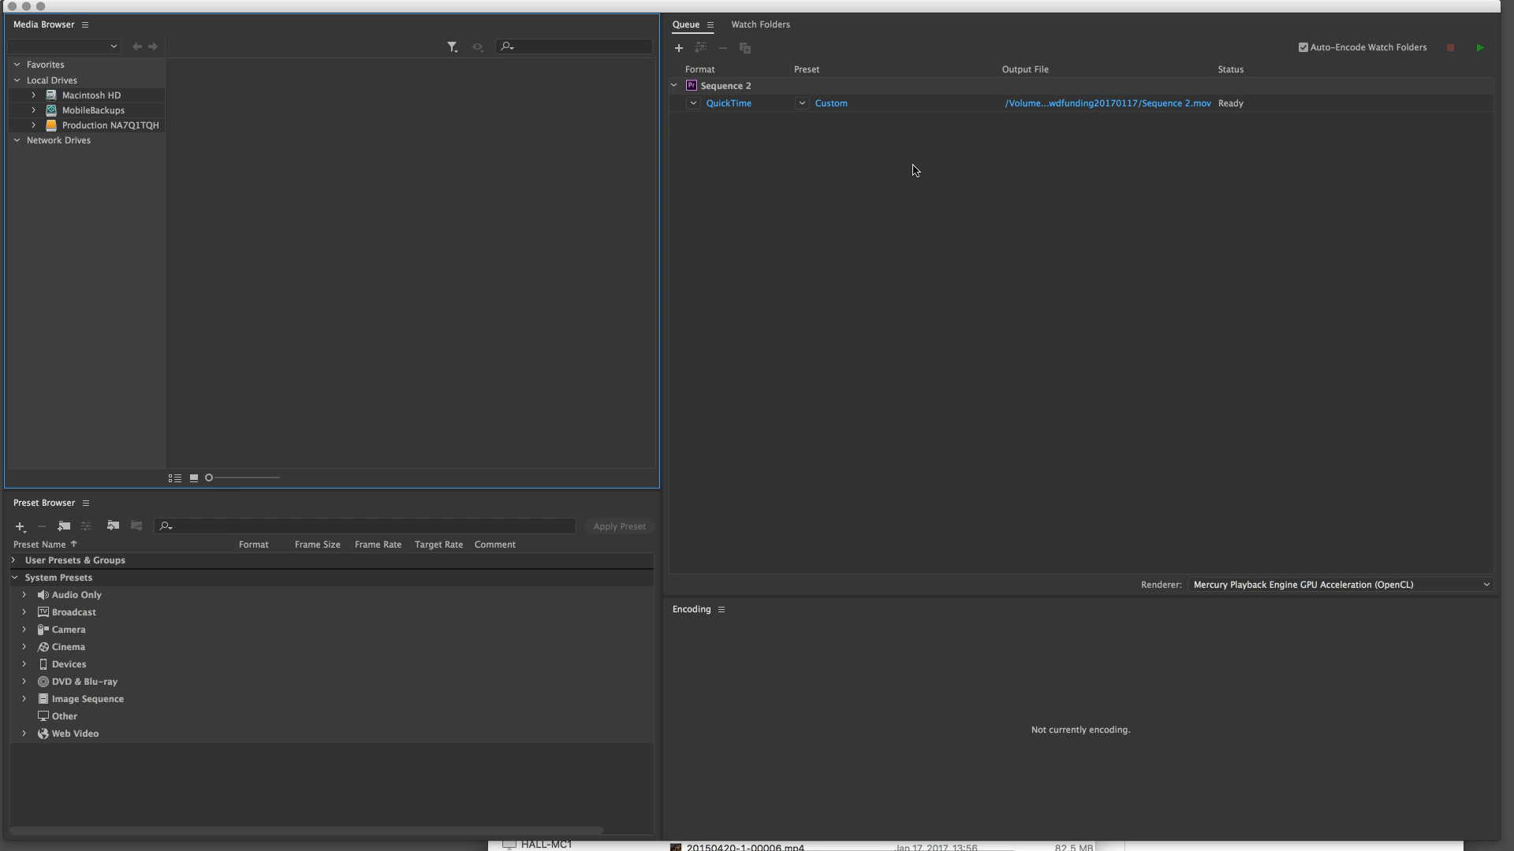
mouse_move(836, 108)
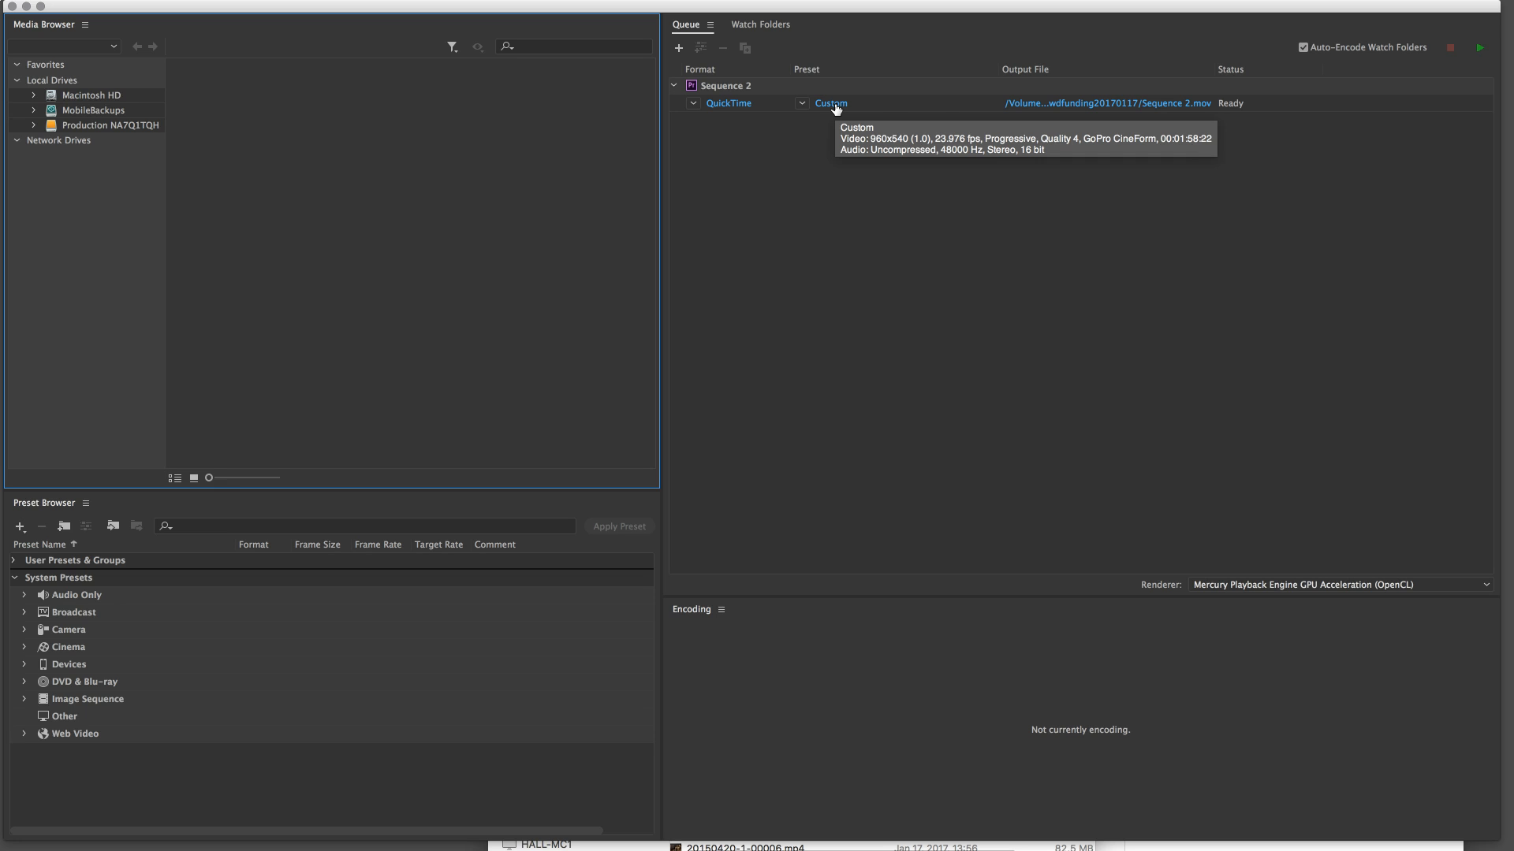
Open the queued export's output file settings and keep ChimeraCrowdfunding20170117 as the destination folder
click(1138, 105)
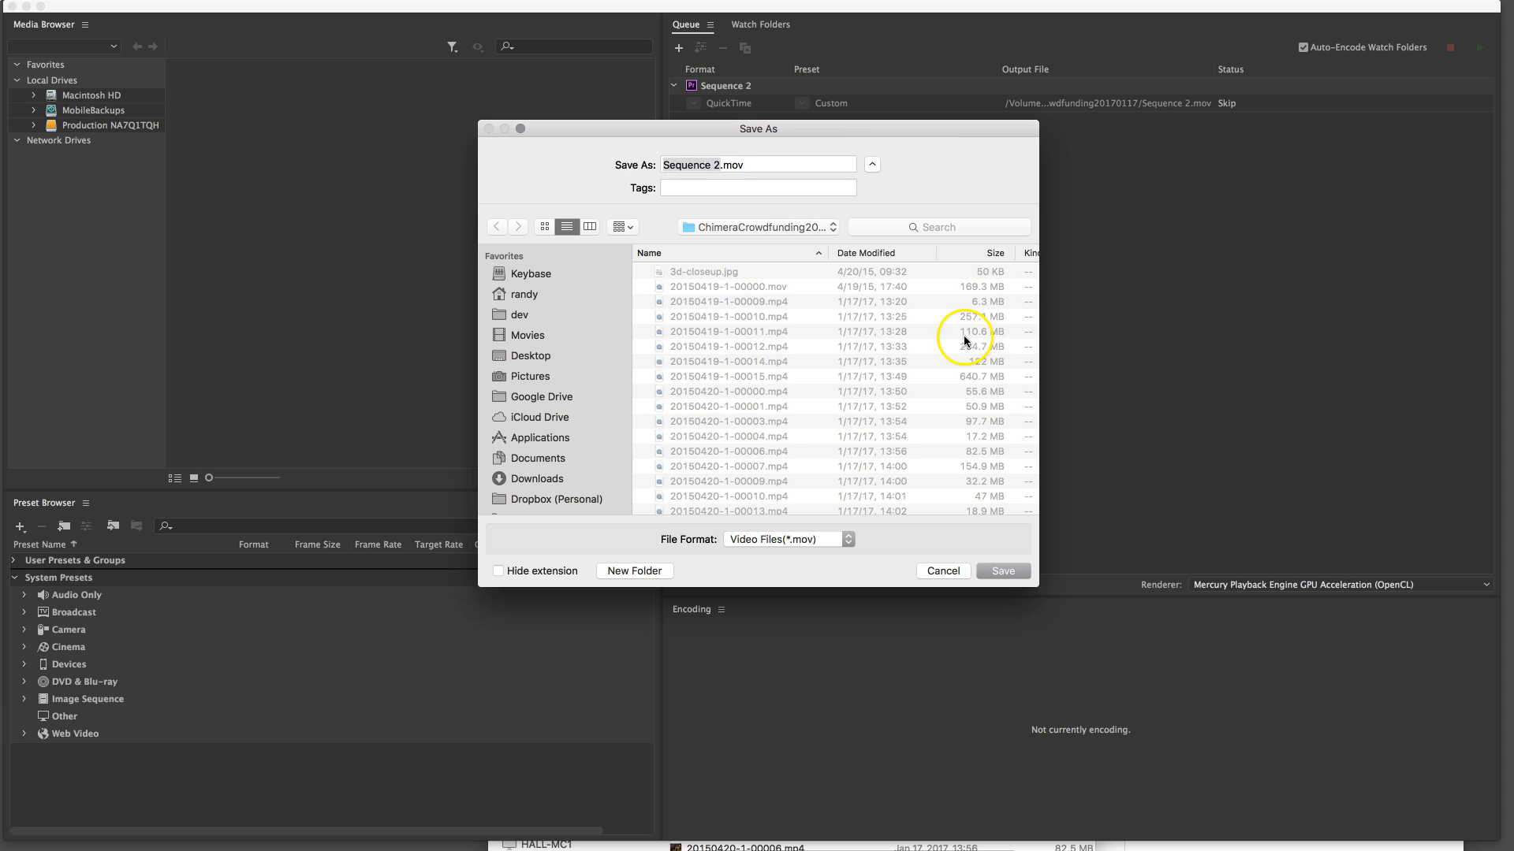
click(773, 227)
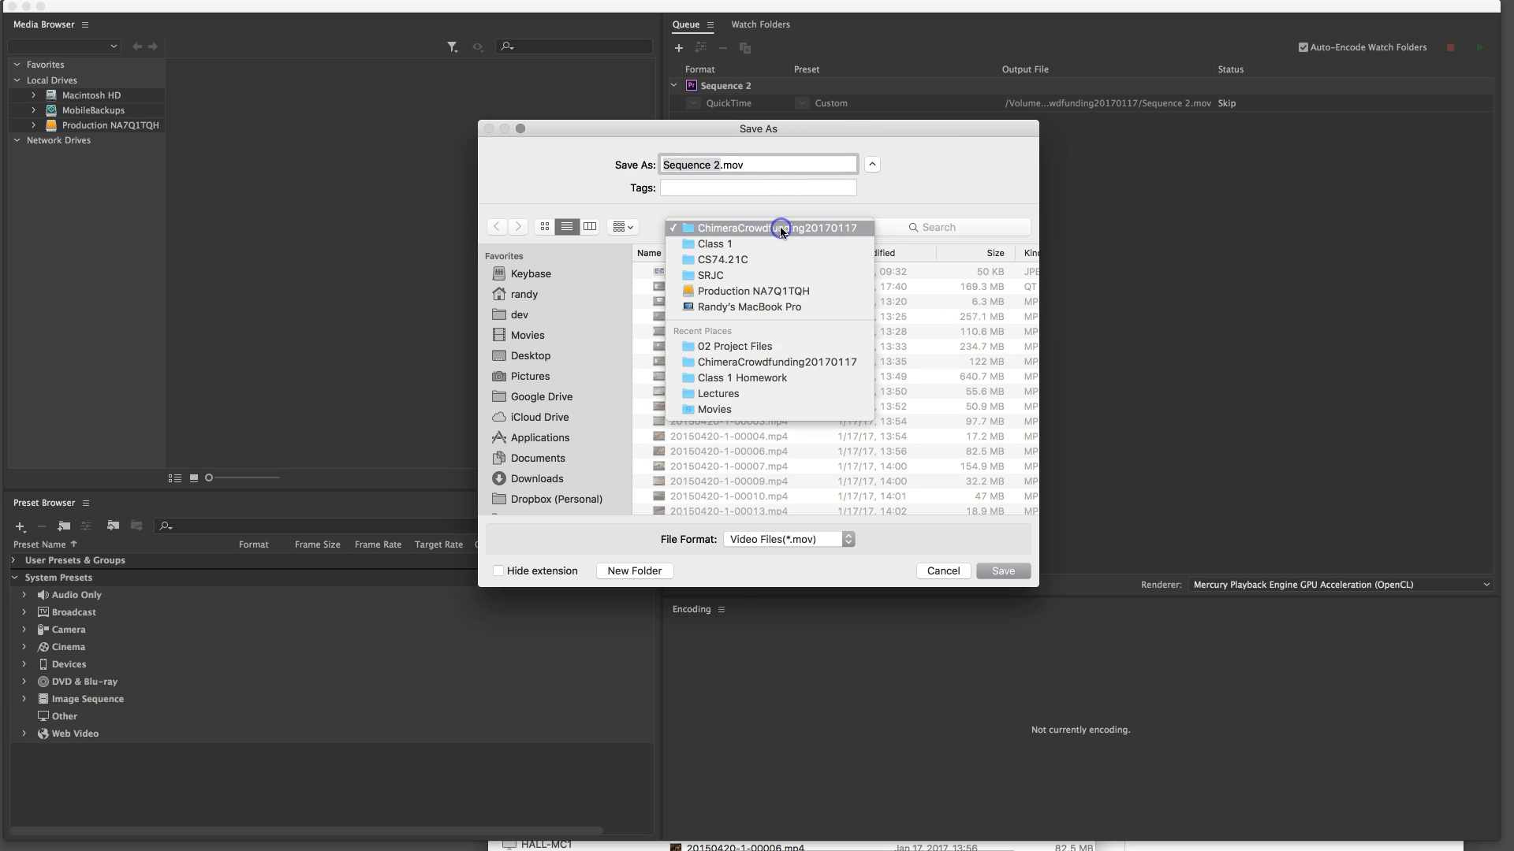
click(773, 230)
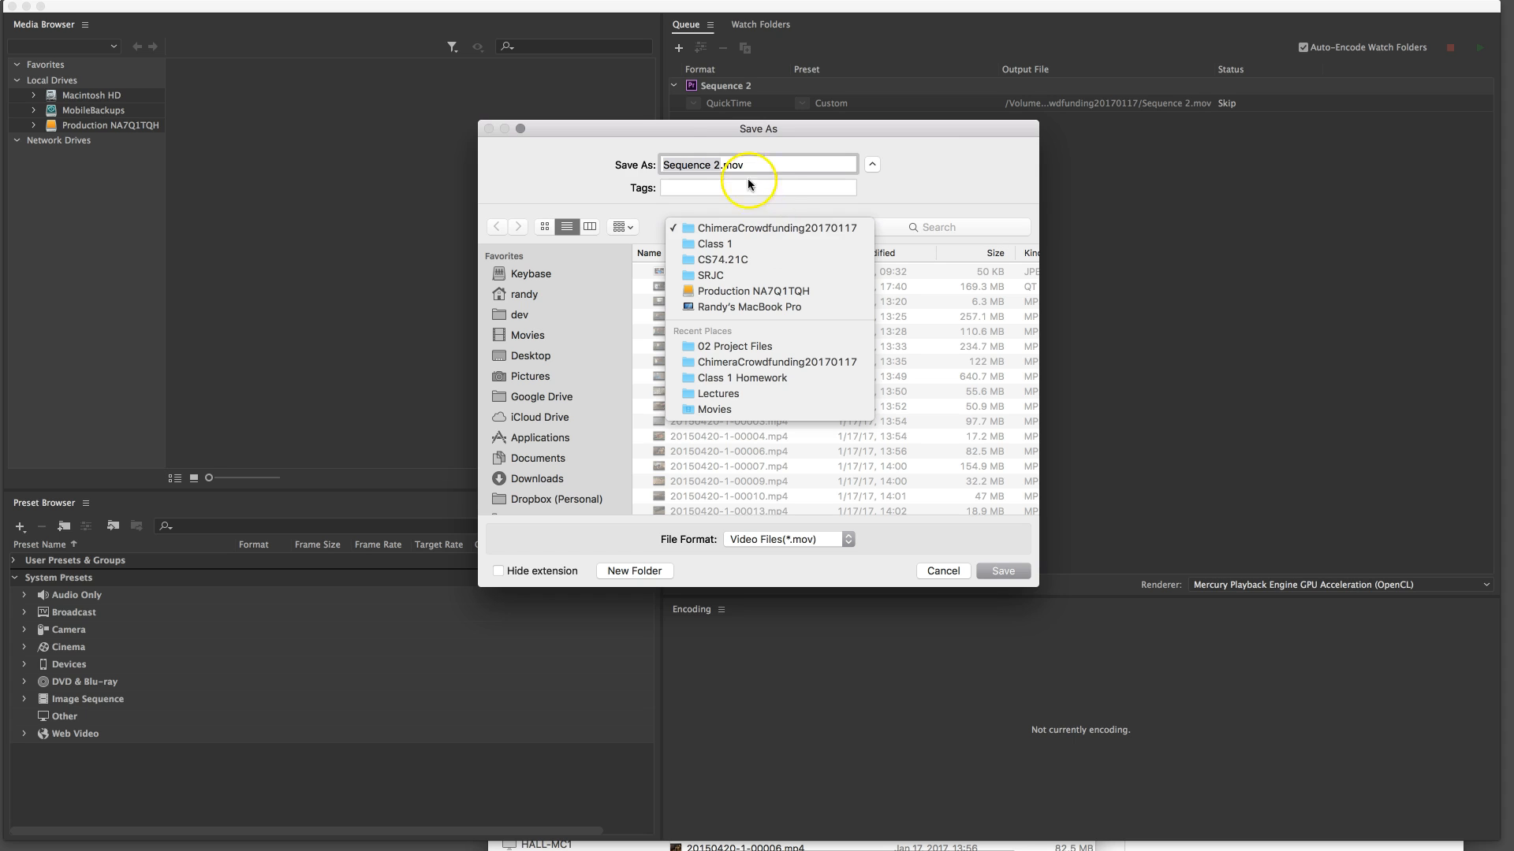
Name the output file ChimeraCrowdfunding20170117-CFHD.mov and save the new output name
click(720, 167)
click(716, 166)
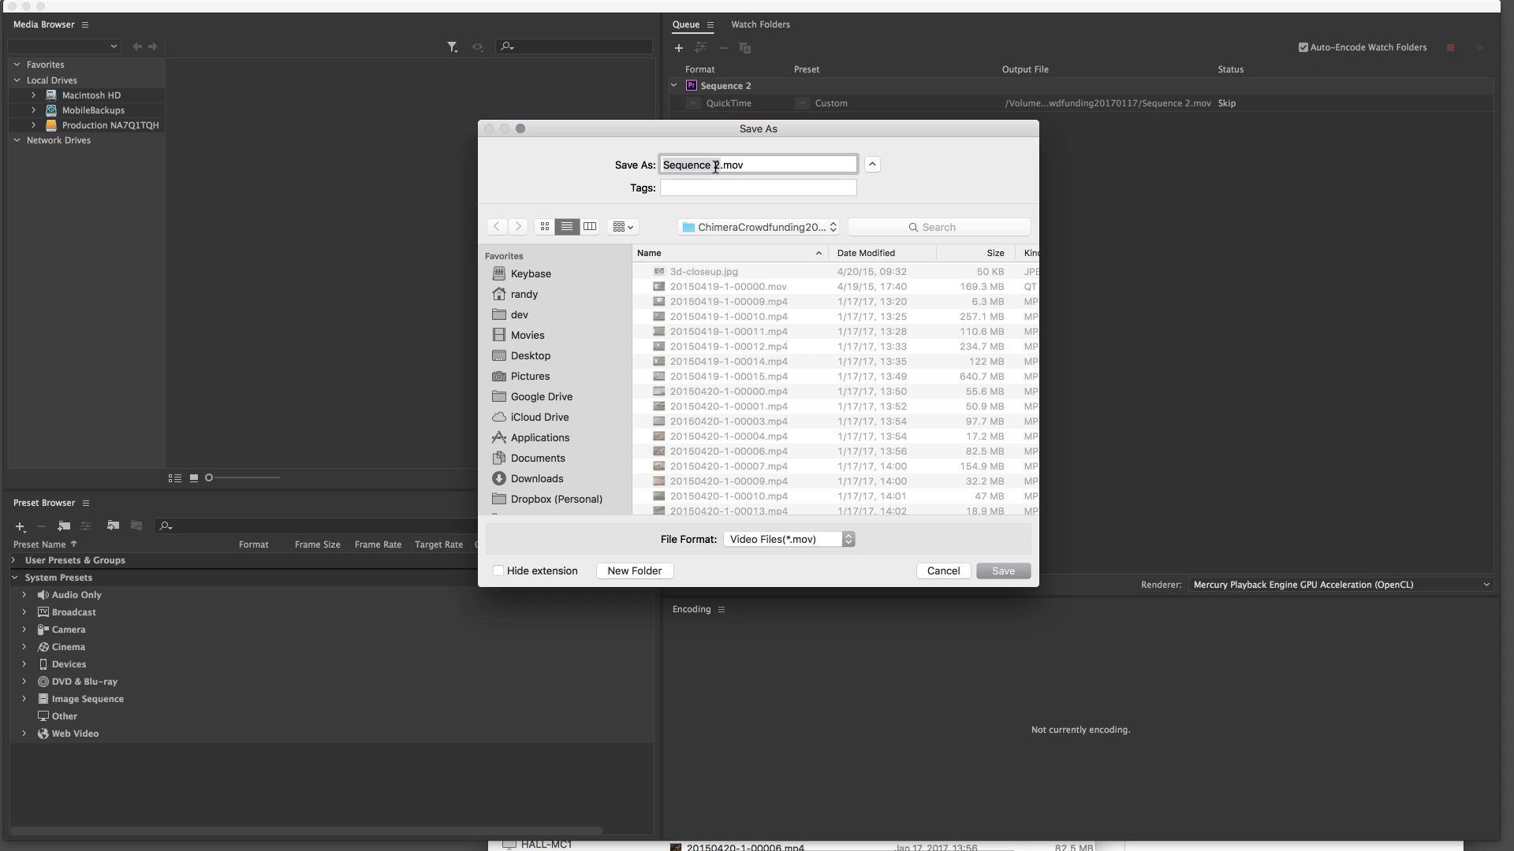
text(ChimeraCro)
text(ws)
text(funding)
text(20171)
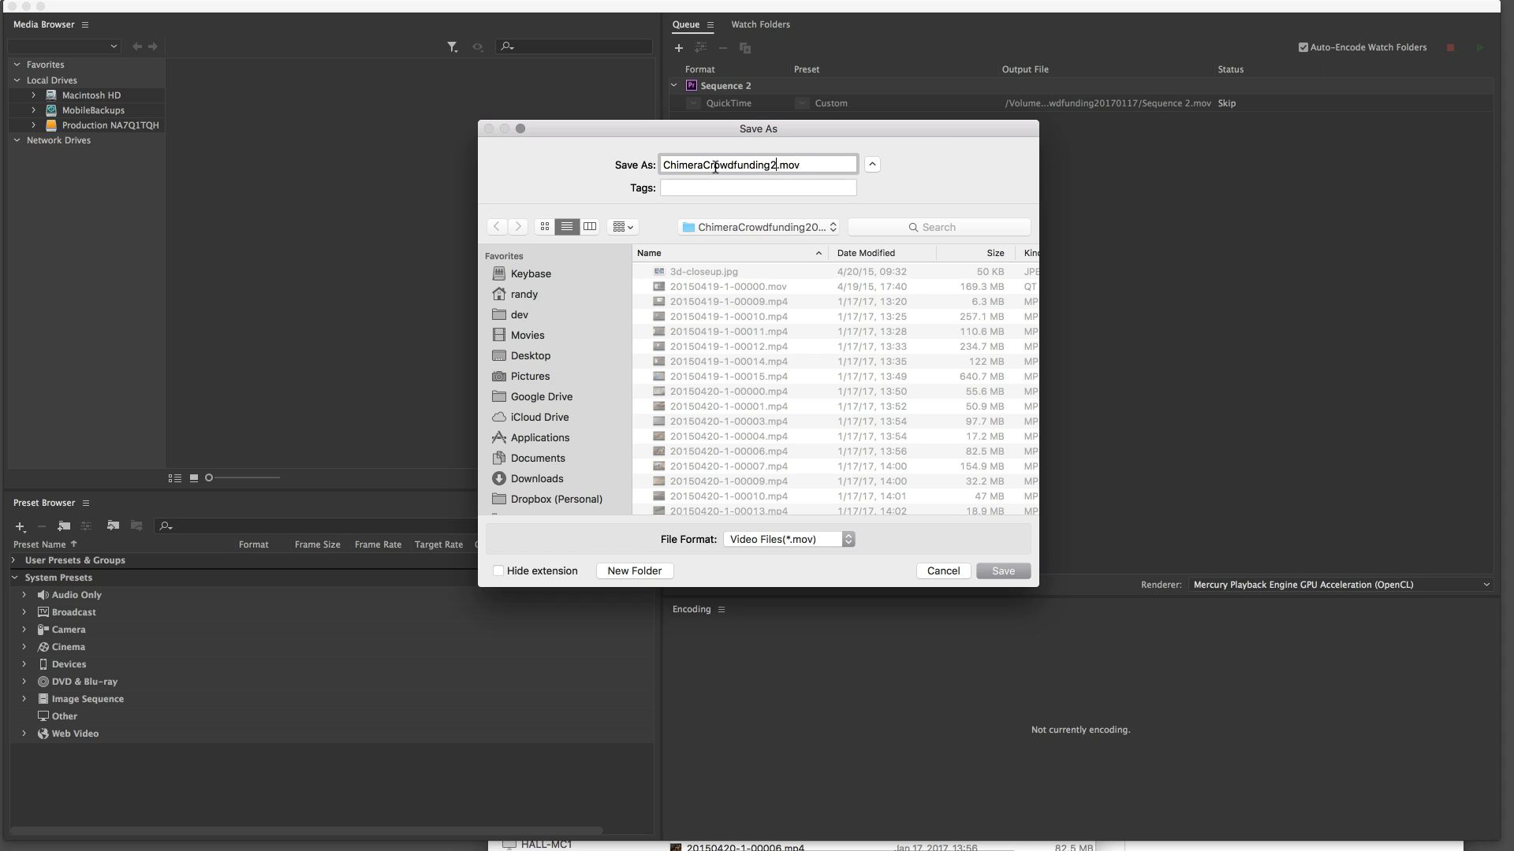
text(0)
key(BackSpace)
key(BackSpace)
text(0117-Cineform)
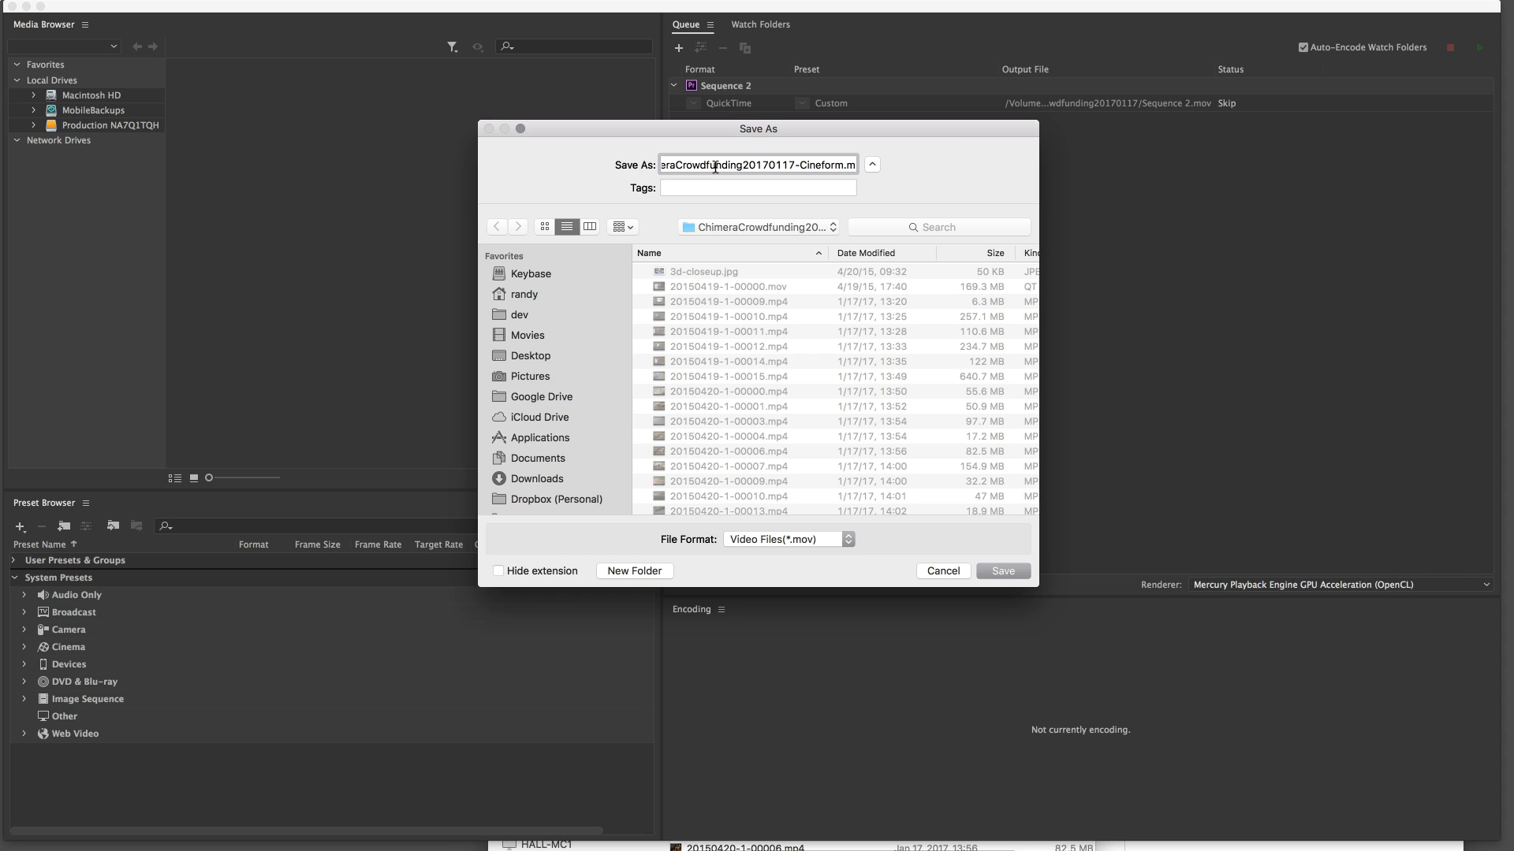
key(BackSpace)
key(BackSpace)
key(BackSpace)
key(BackSpace)
key(BackSpace)
key(BackSpace)
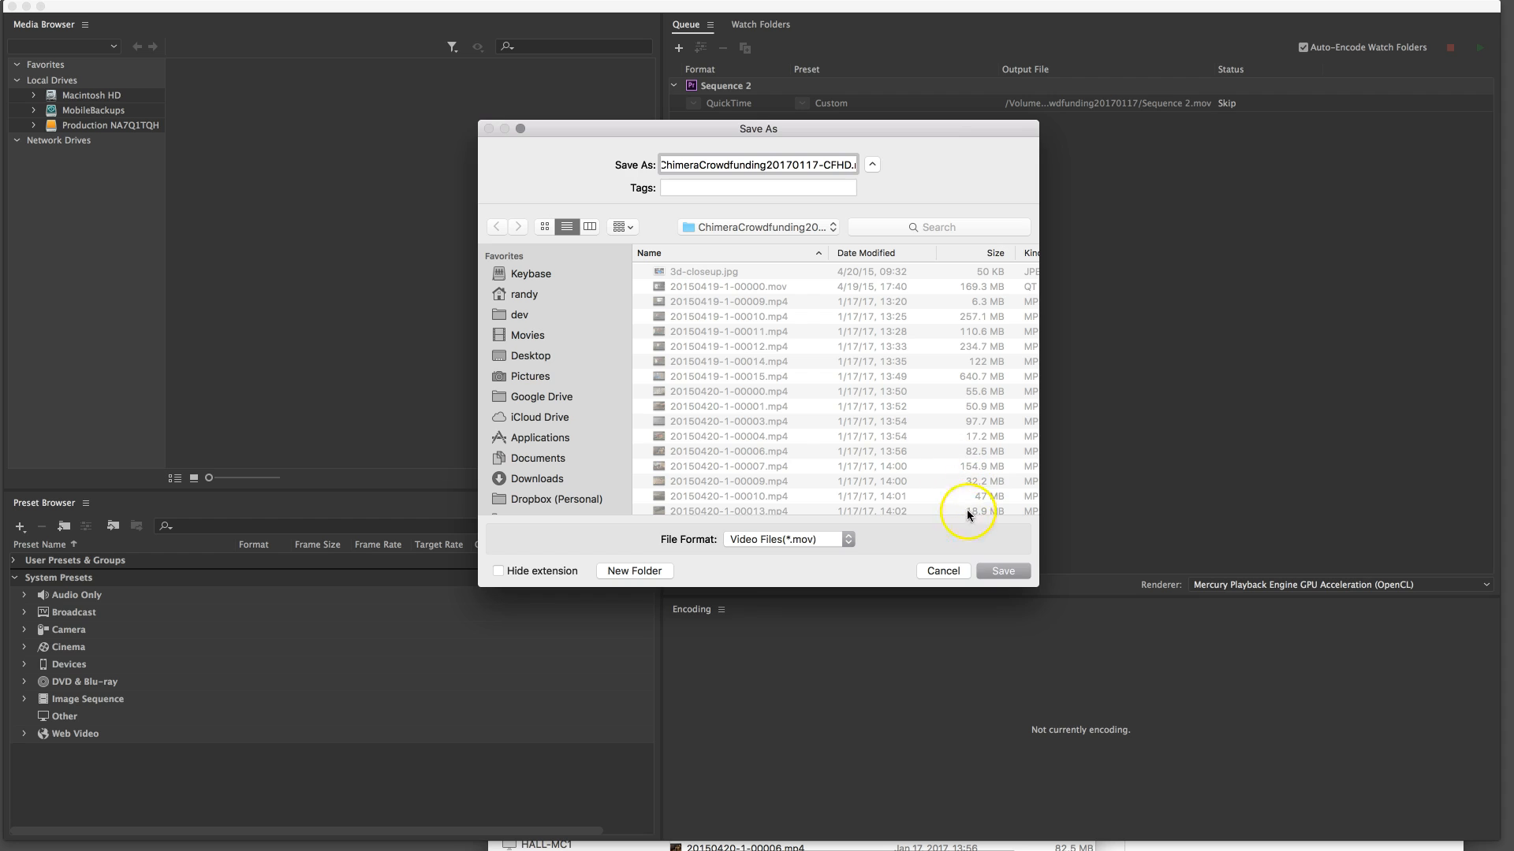
click(1003, 570)
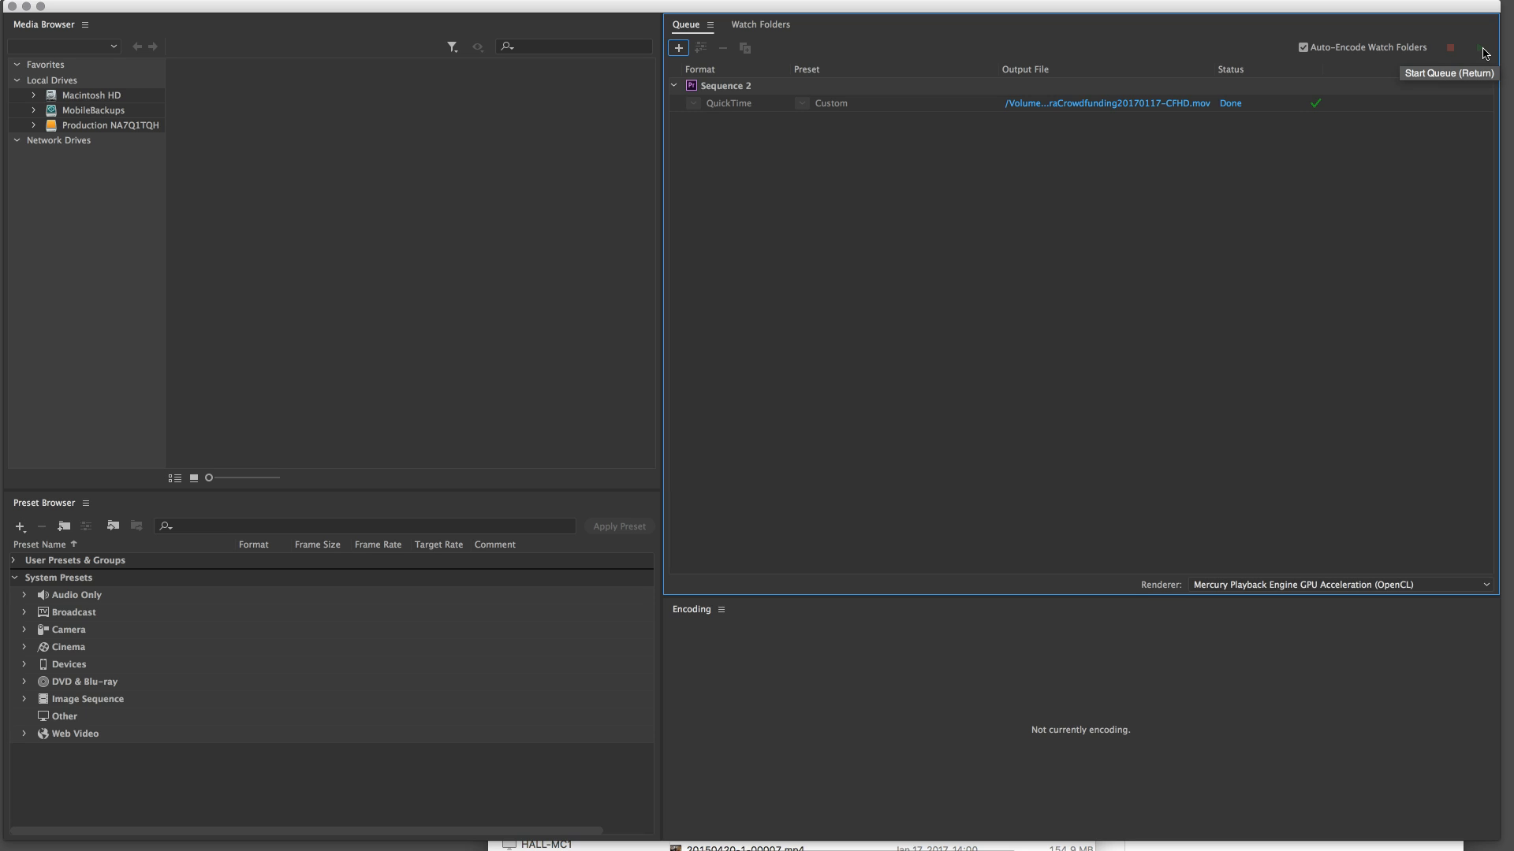
Switch to Finder and examine the modification date and size of the exported ChimeraCrowdfunding20170117-CFHD.mov
key(ctrl+Up)
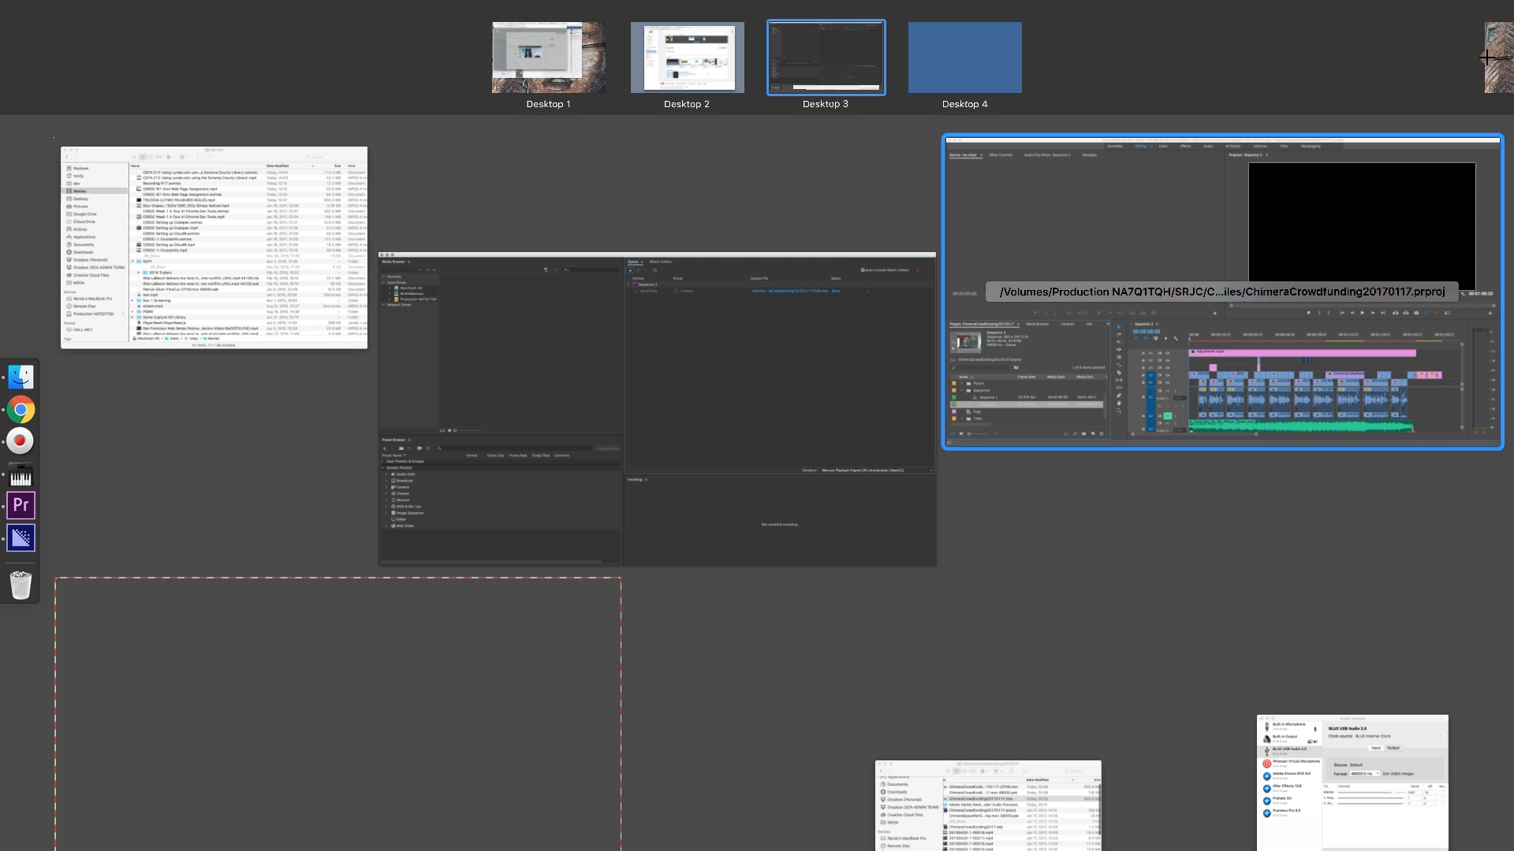
click(862, 344)
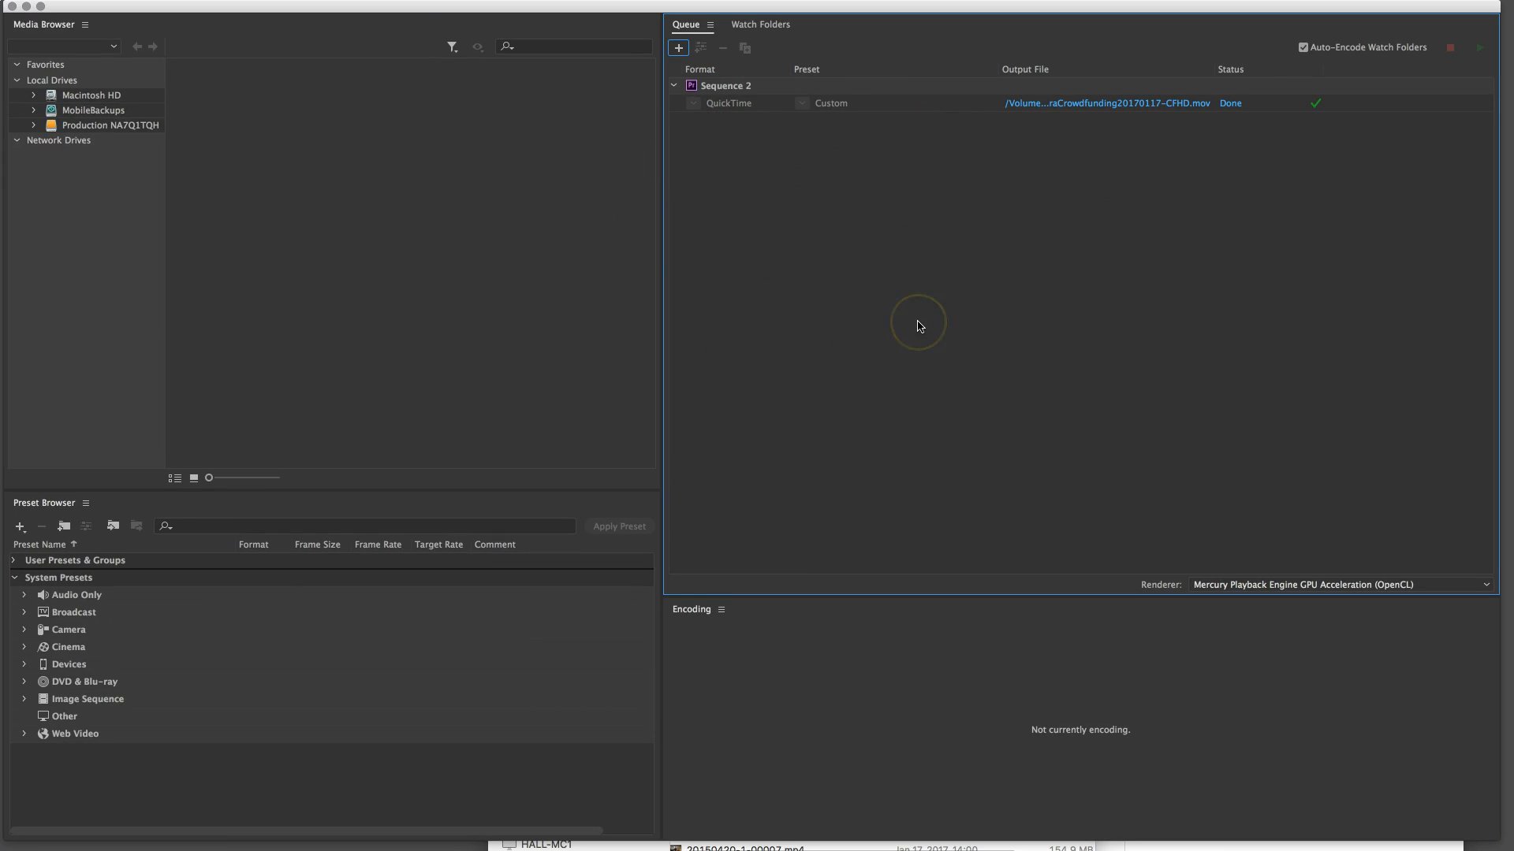
key(super+Tab)
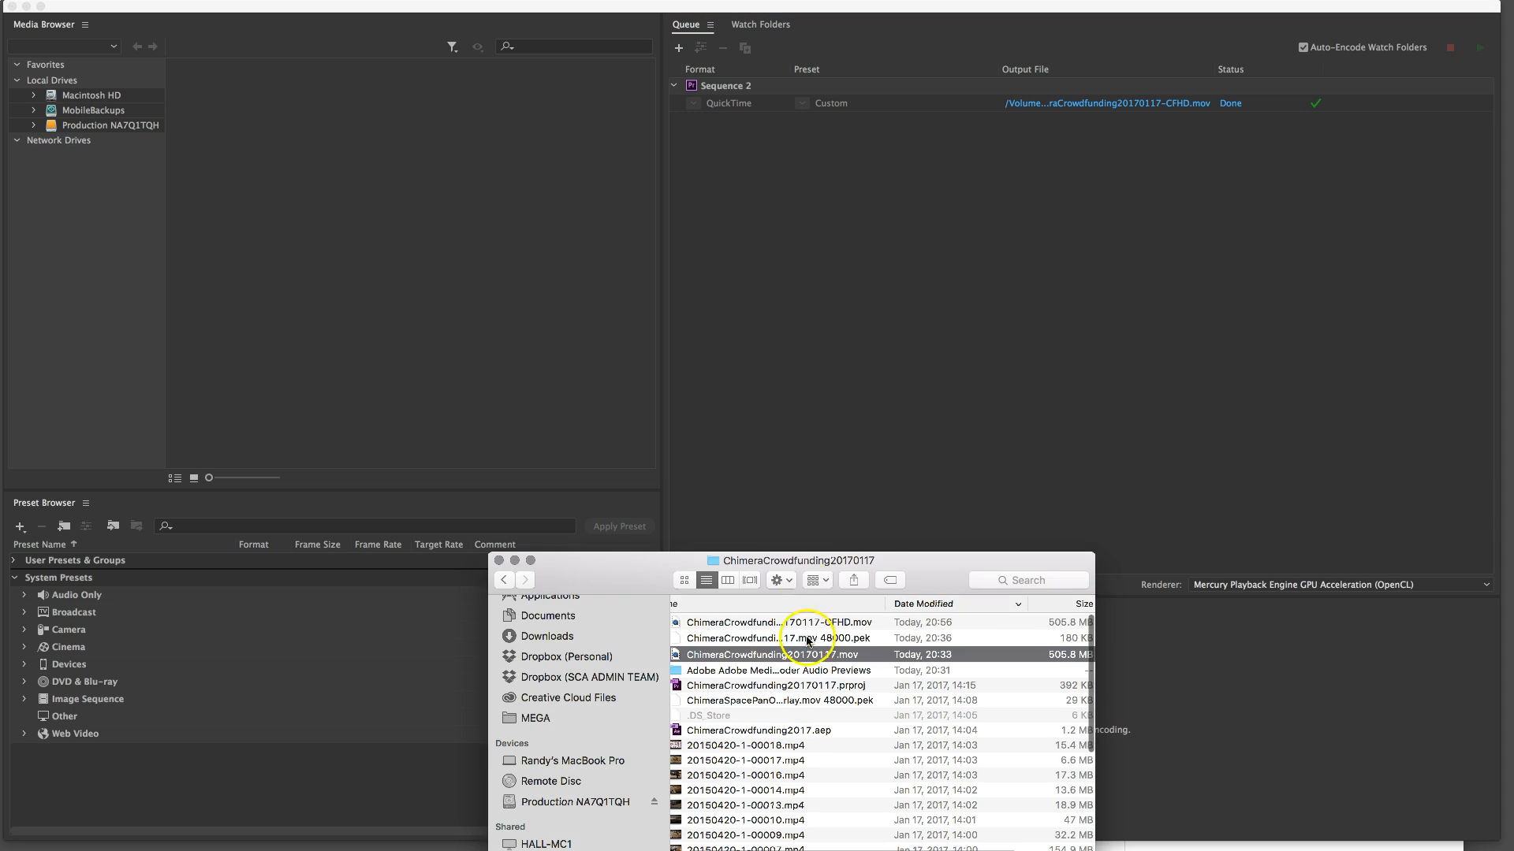
drag(803, 561, 757, 244)
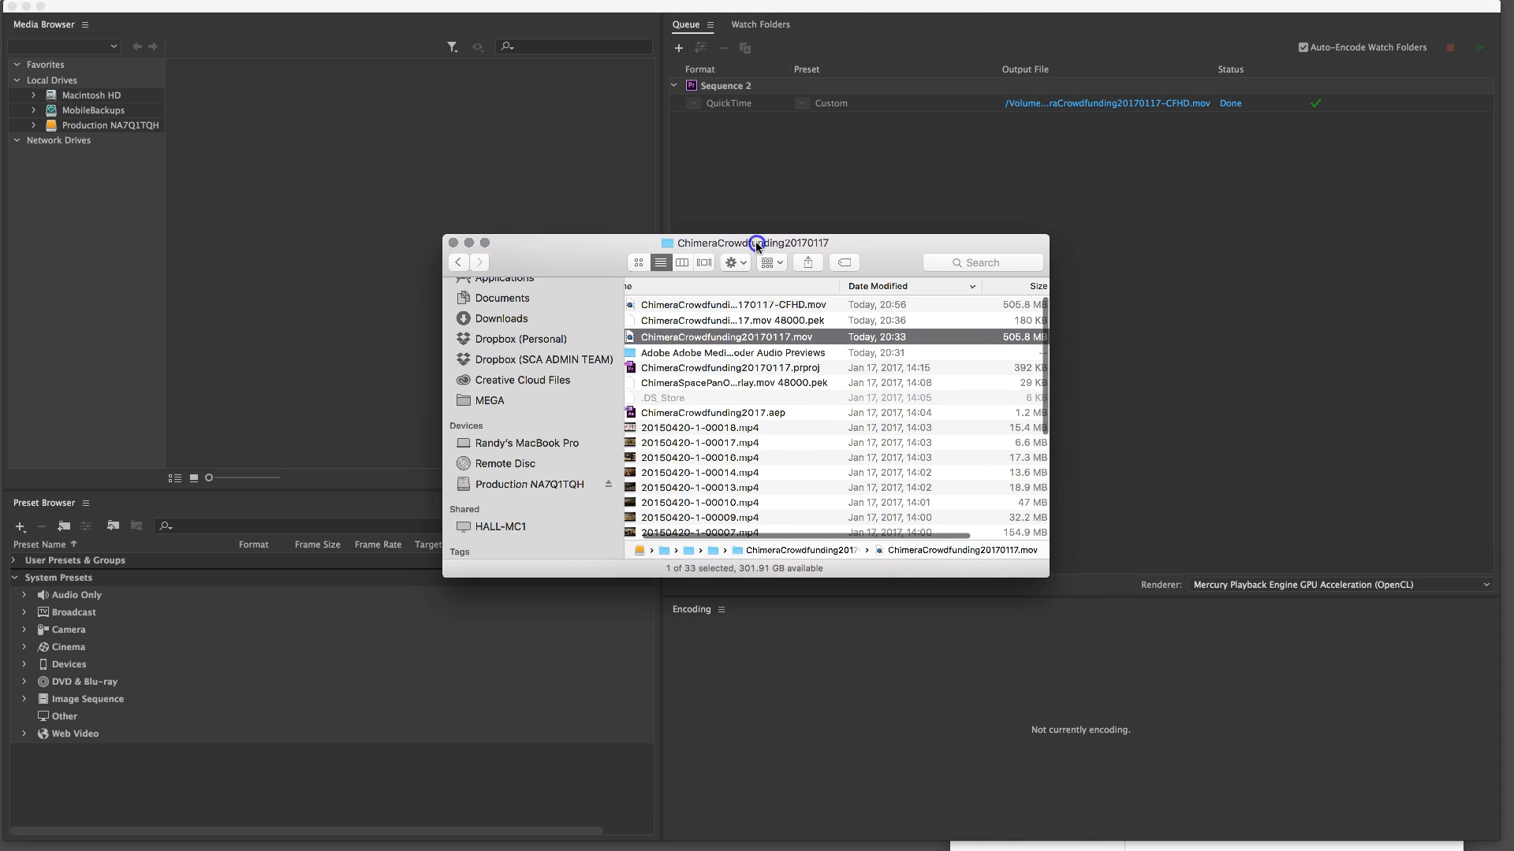
click(791, 304)
scroll(756, 306, right, 2)
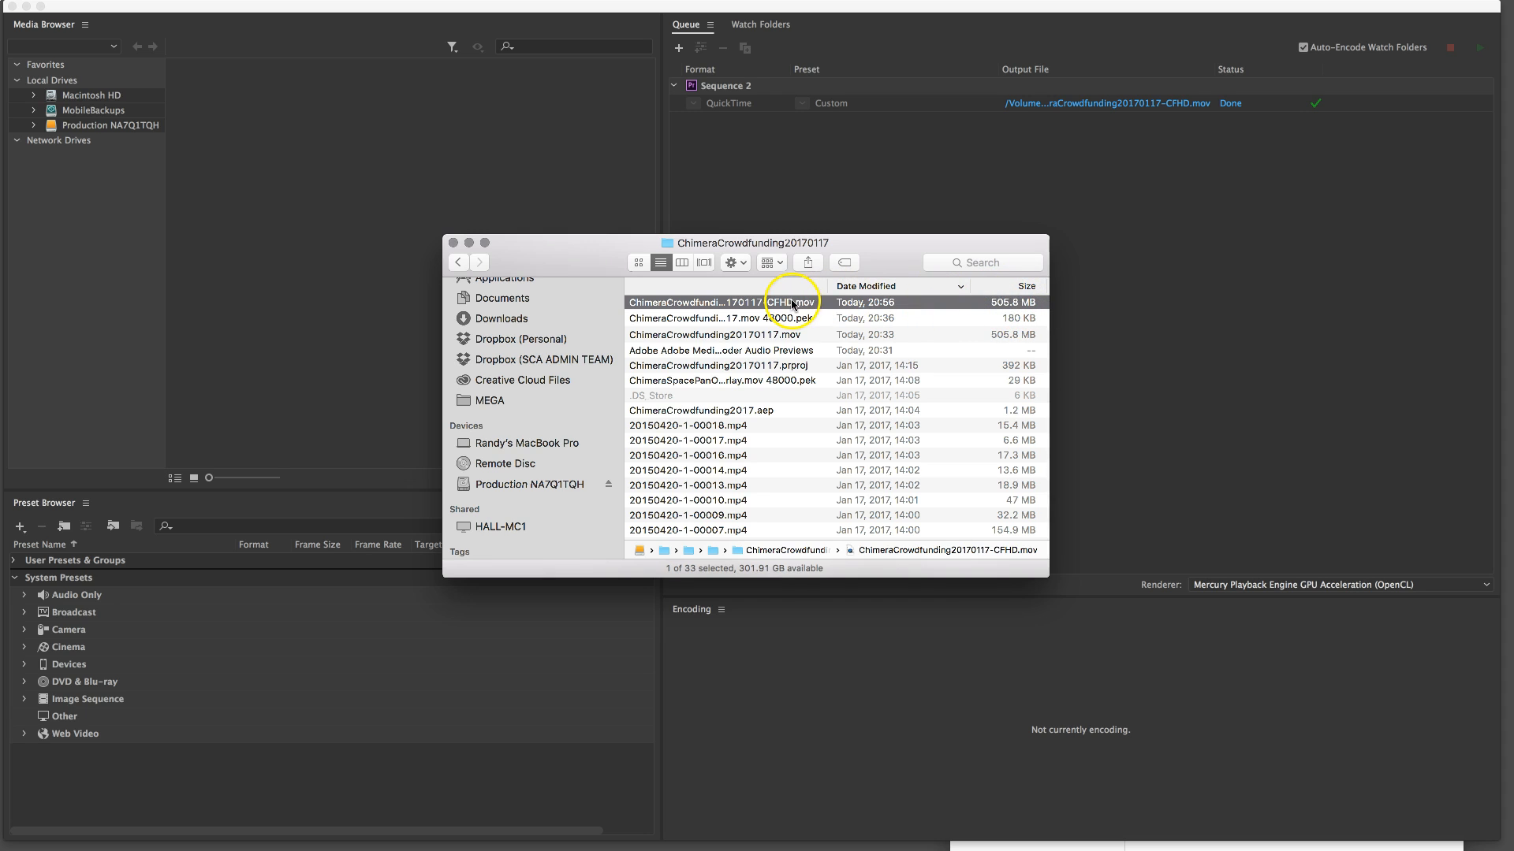
scroll(811, 305, left, 1)
scroll(810, 304, left, 3)
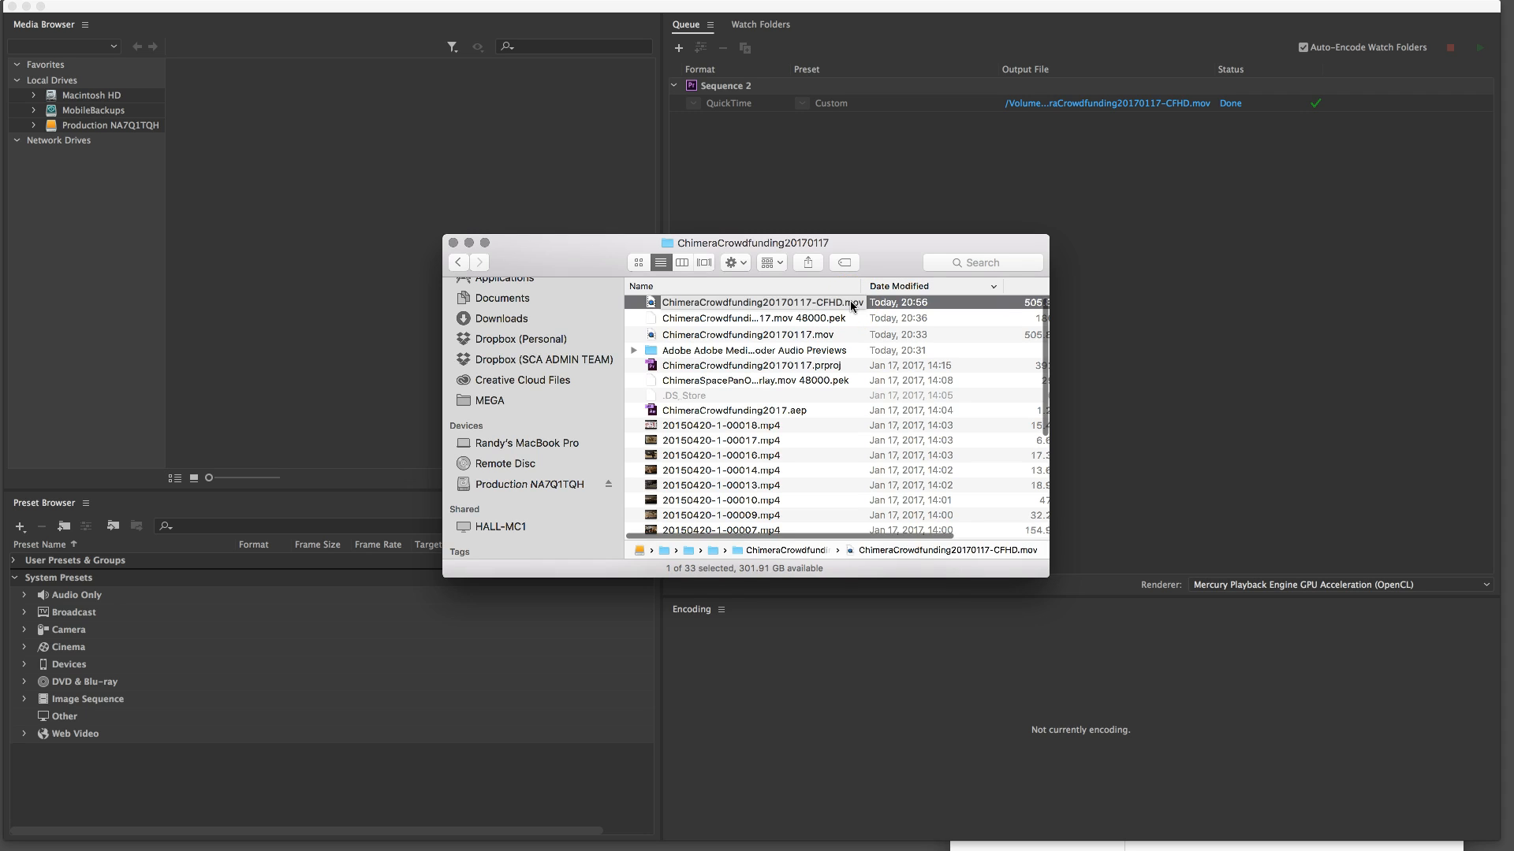
Try to play ChimeraCrowdfunding20170117-CFHD.mov in VLC, and pause the playback
right_click(852, 306)
mouse_move(890, 324)
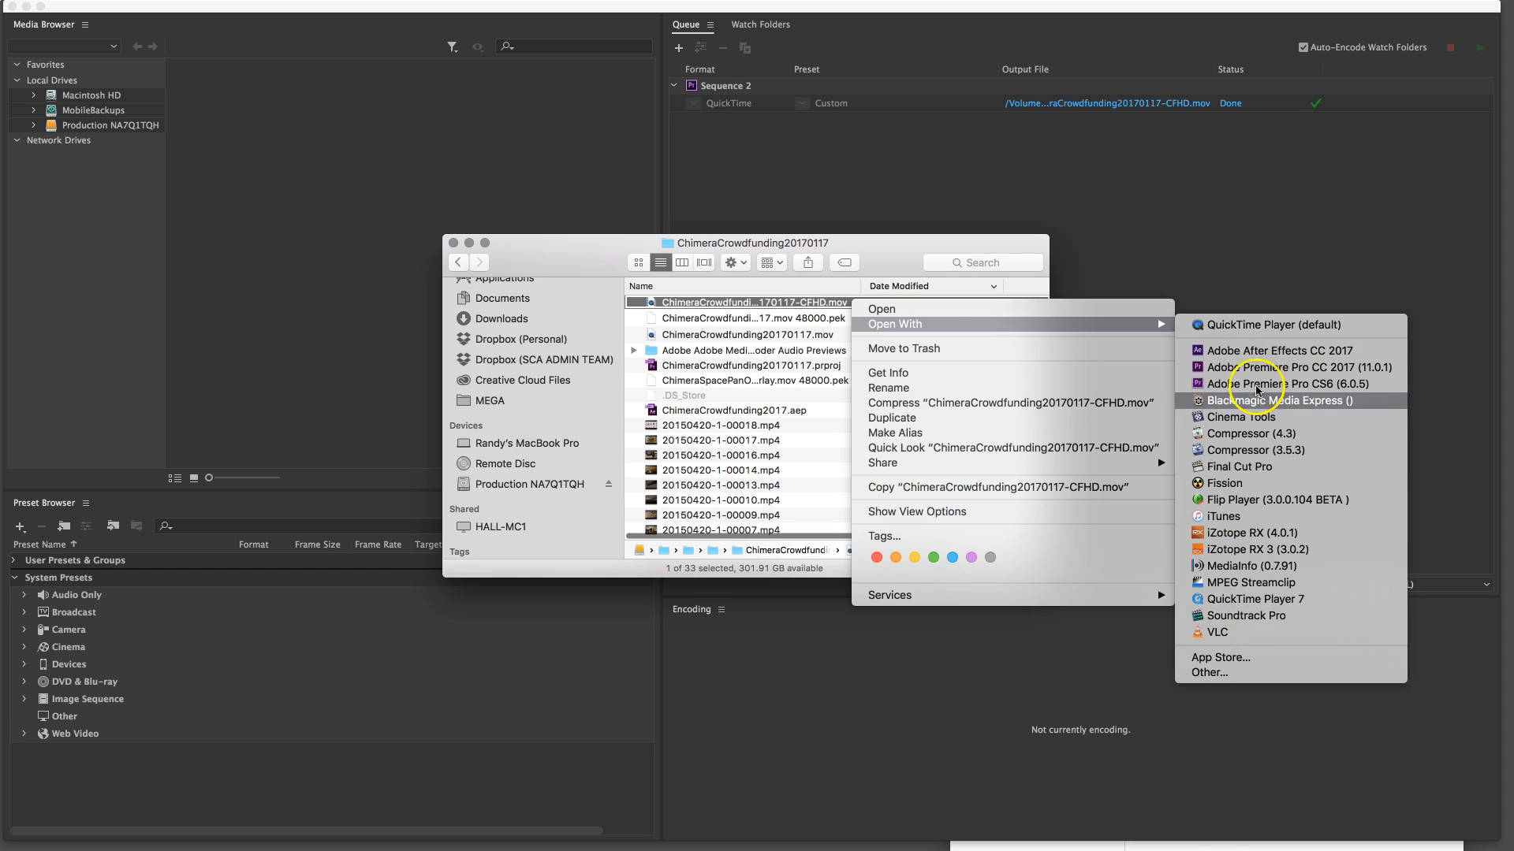
click(1231, 636)
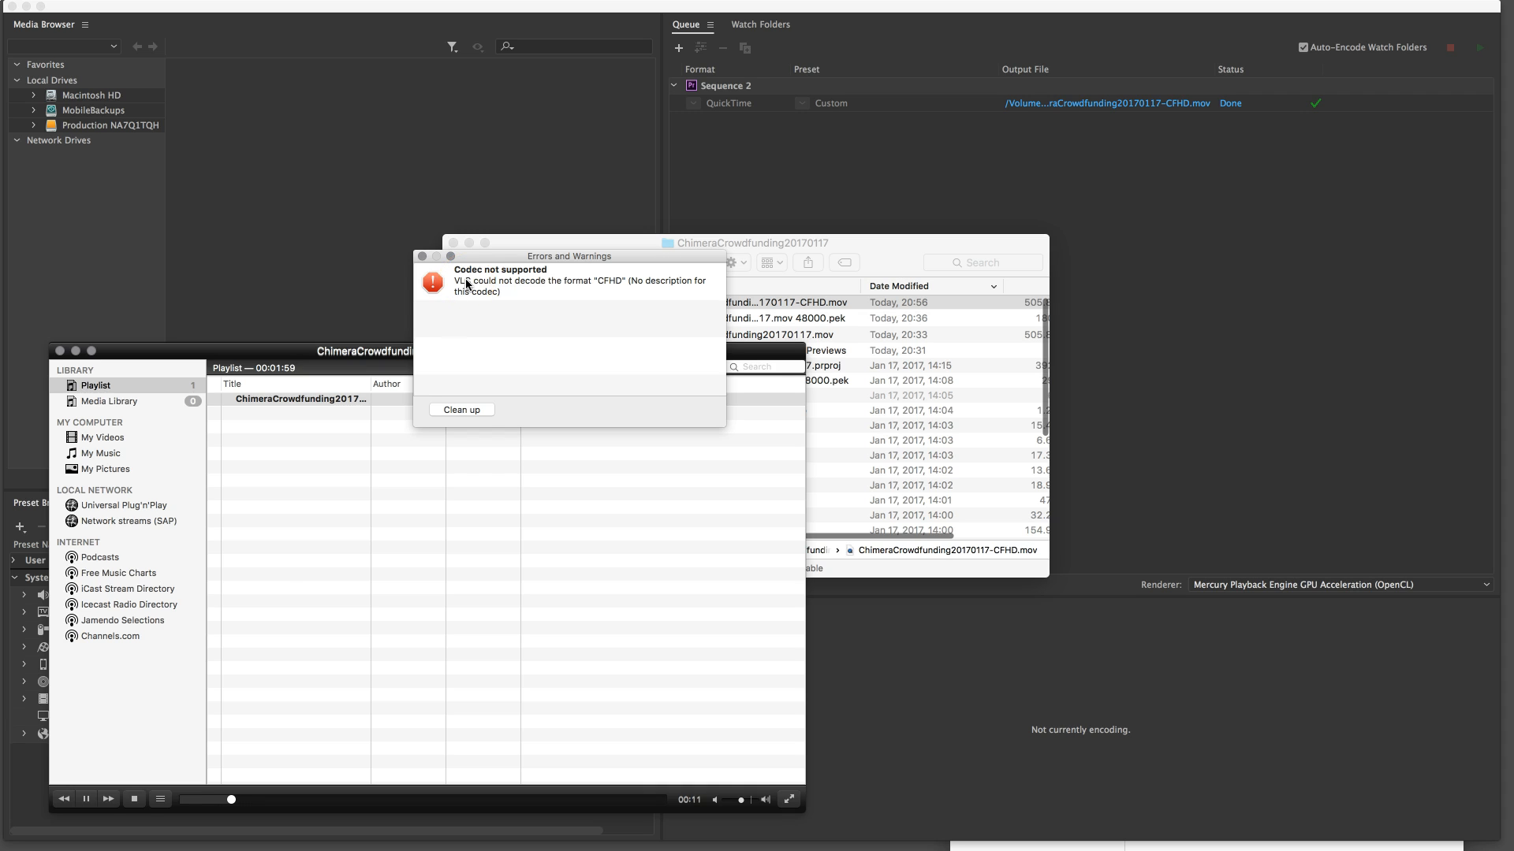
click(87, 799)
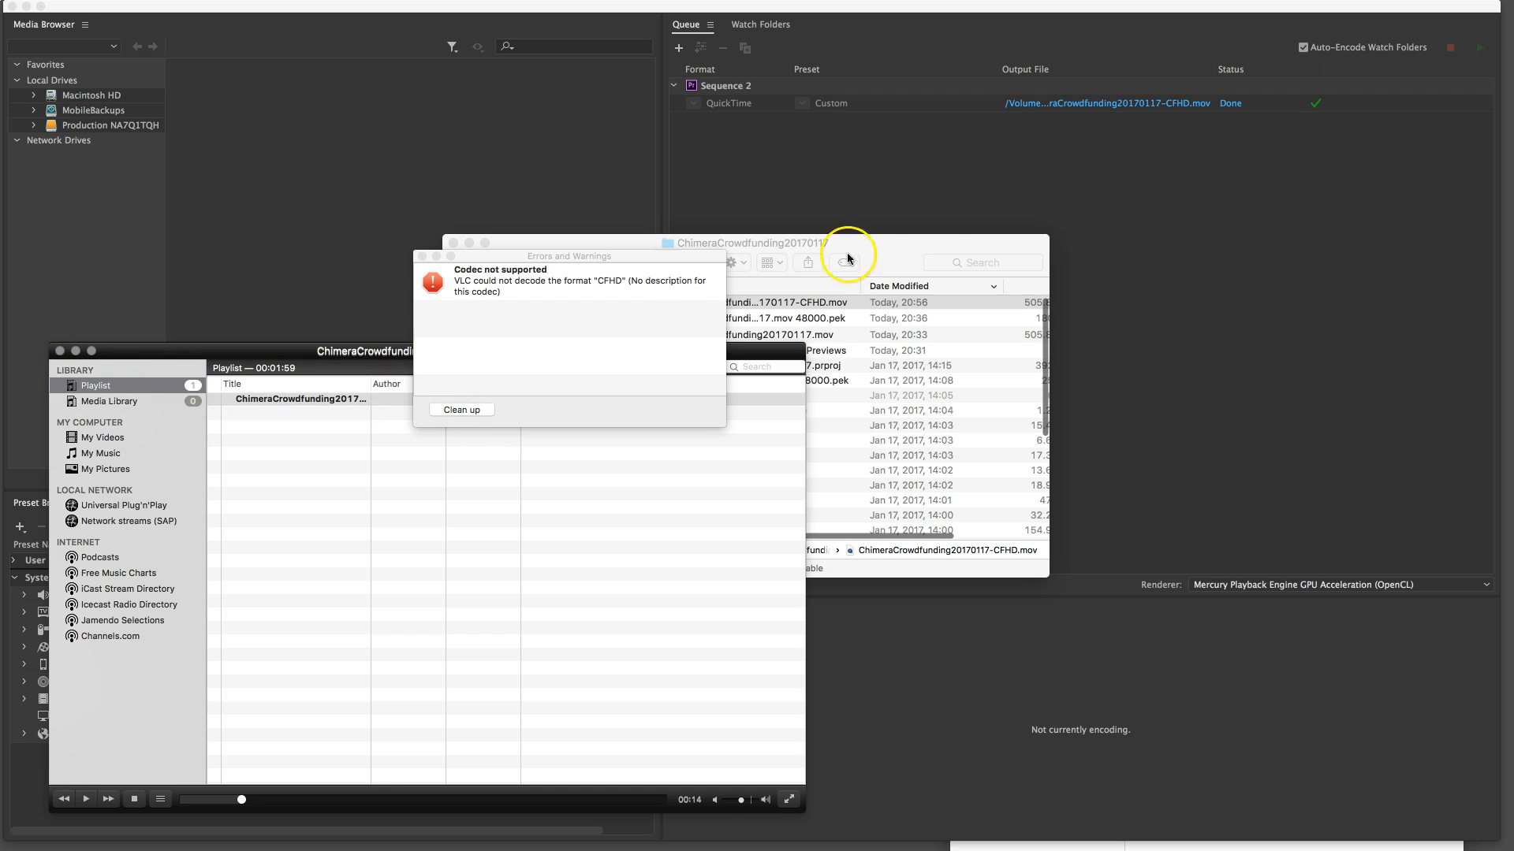
Close the VLC player window and select the exported CFHD movie in the Finder folder
click(60, 351)
click(817, 240)
click(721, 301)
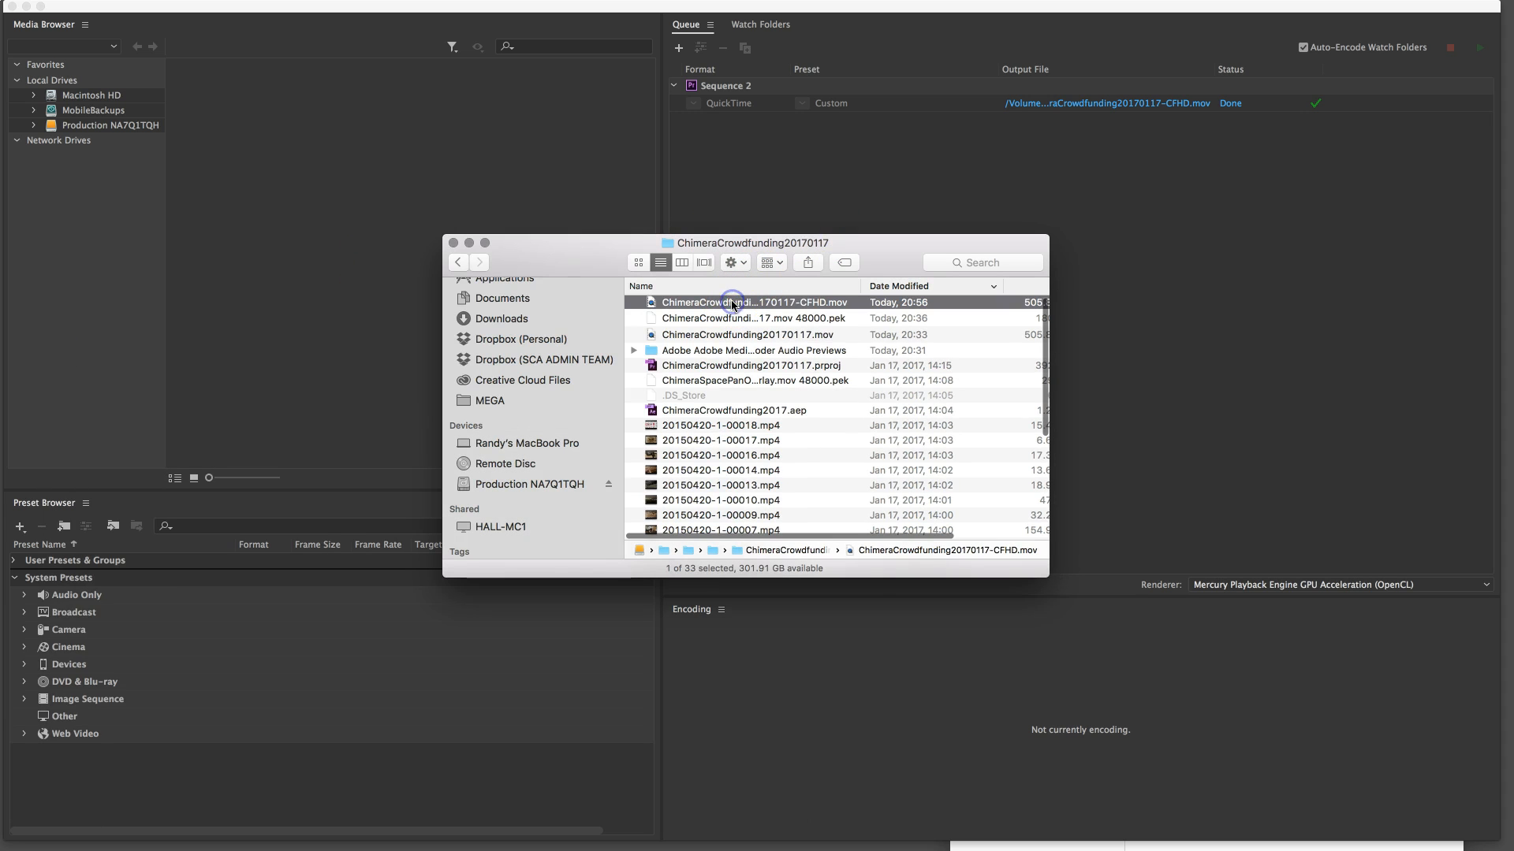
click(828, 306)
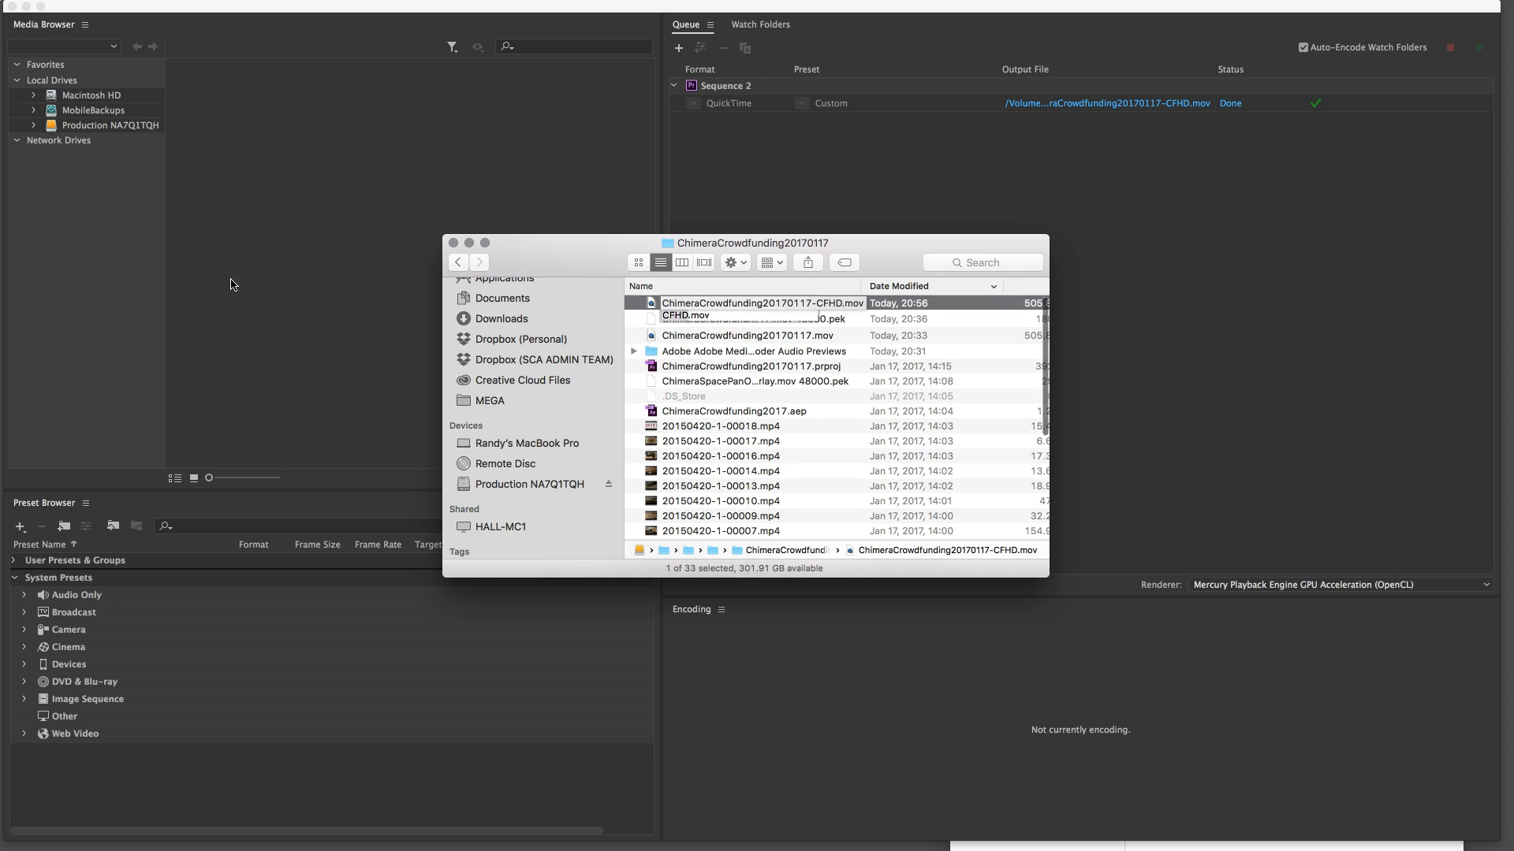
Switch to Premiere Pro and import the most recent movie, ChimeraCrowdfunding20170117-CFHD.mov, from the ChimeraCrowdfunding20170117 folder into the project
key(super+Tab)
key(super+Tab)
key(super+Tab)
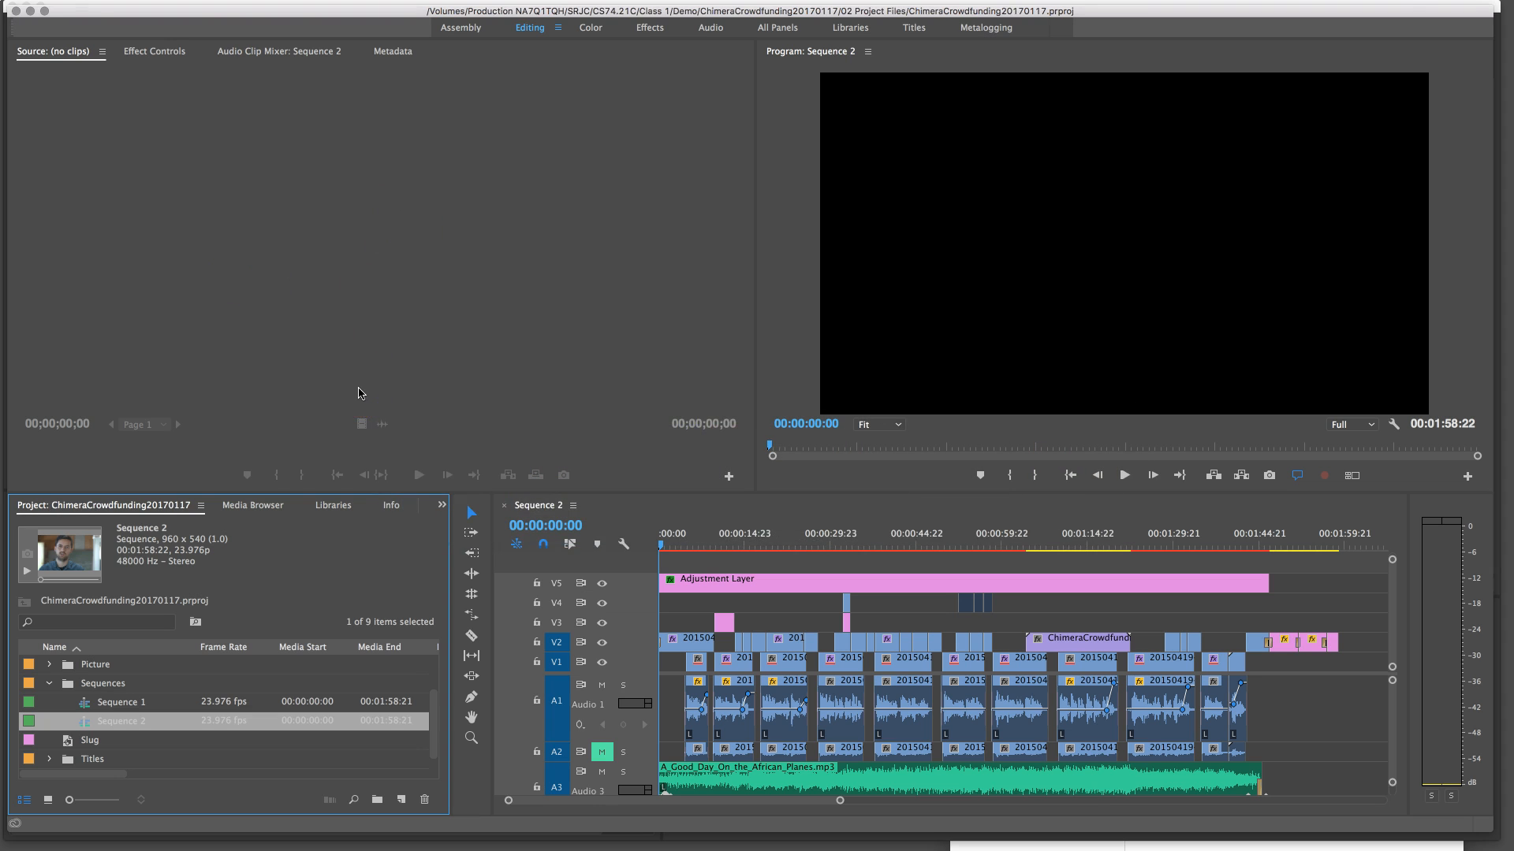
click(184, 750)
double_click(183, 749)
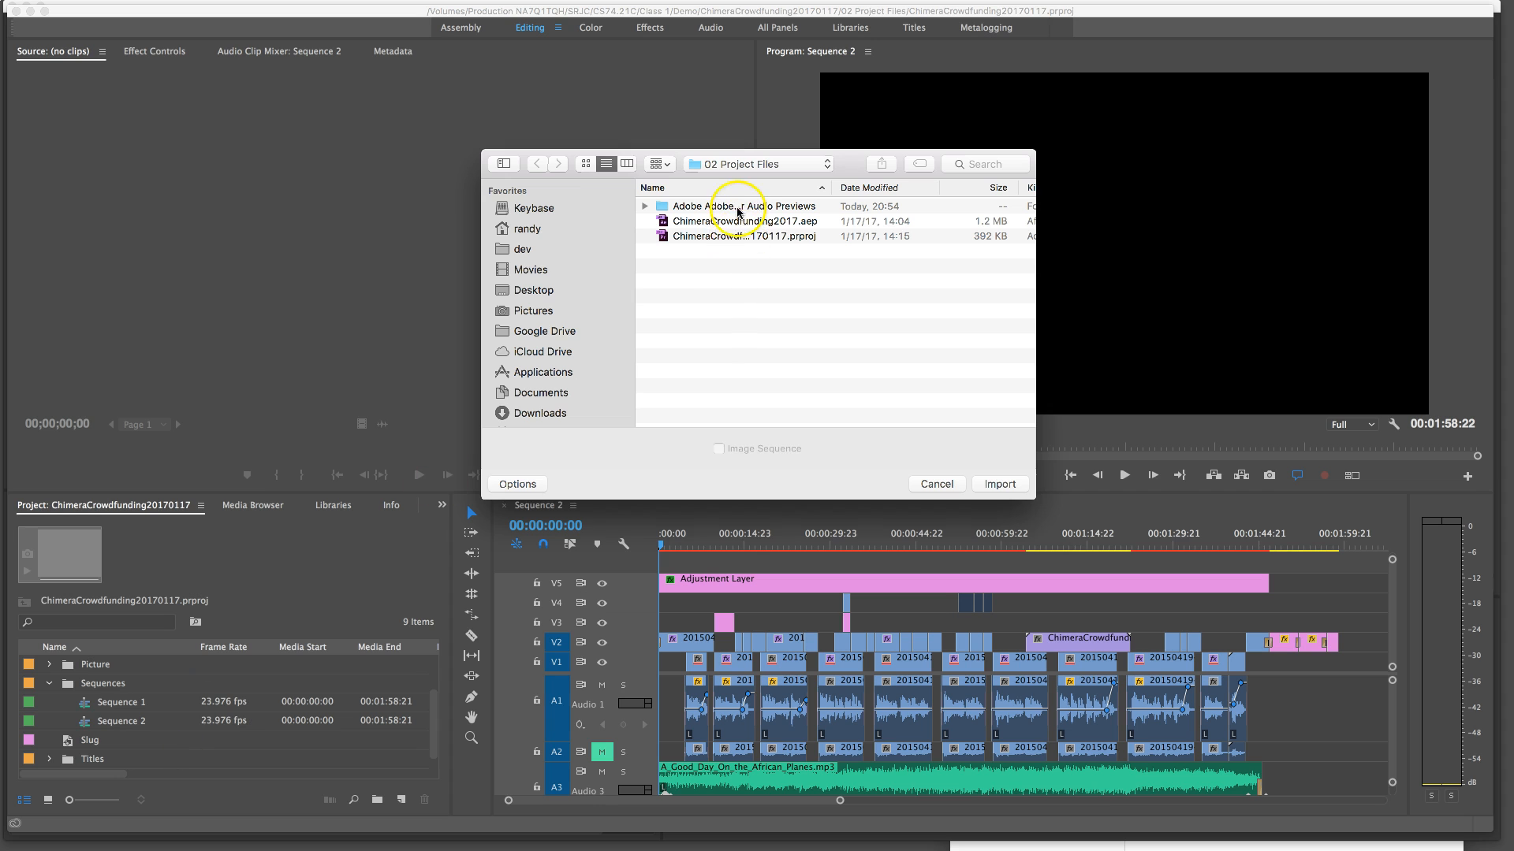
click(710, 164)
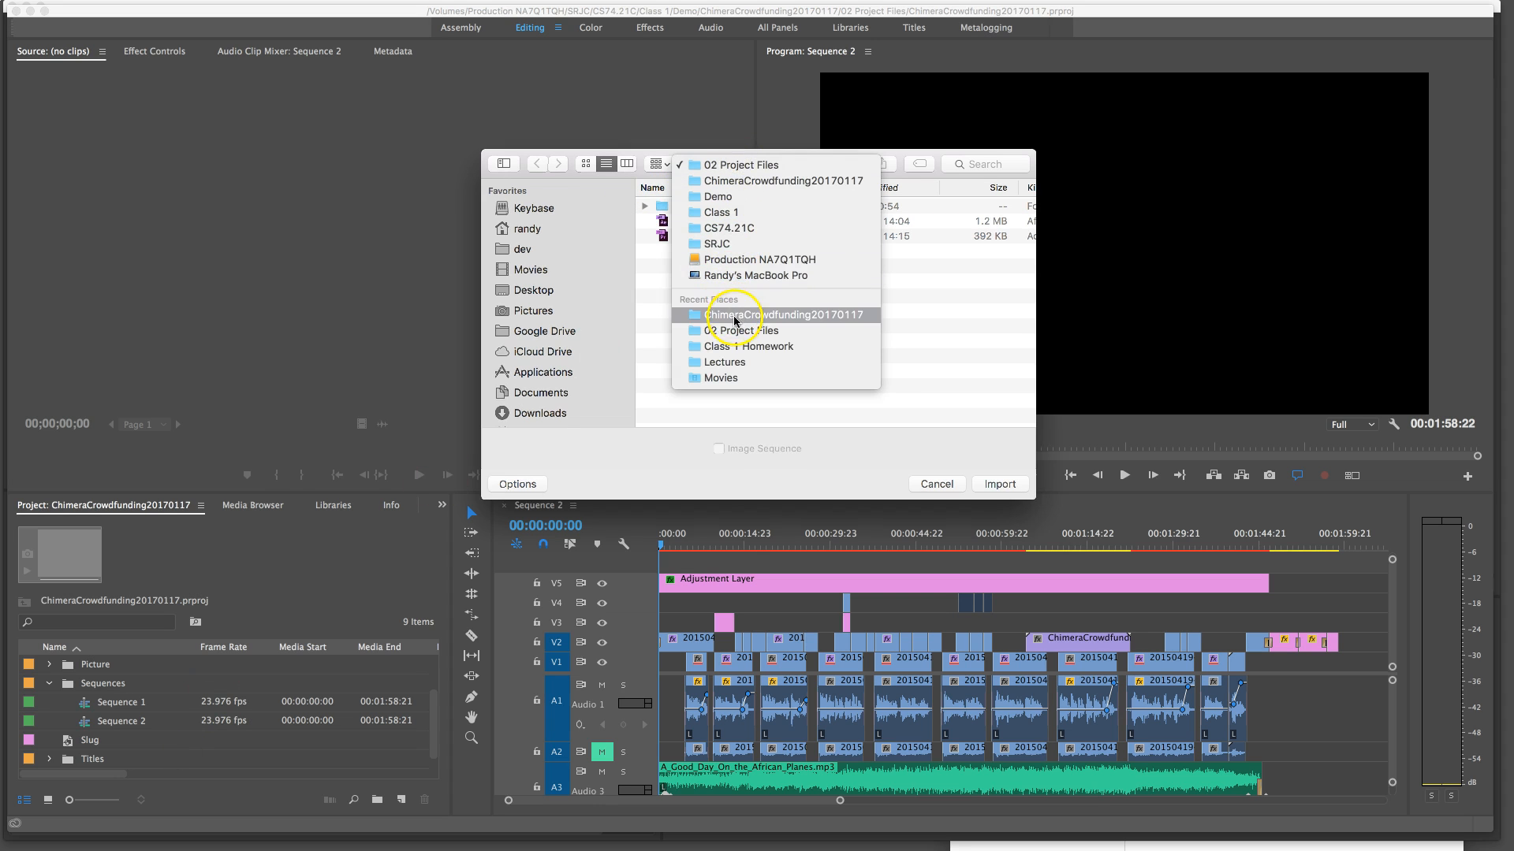
click(733, 290)
click(879, 190)
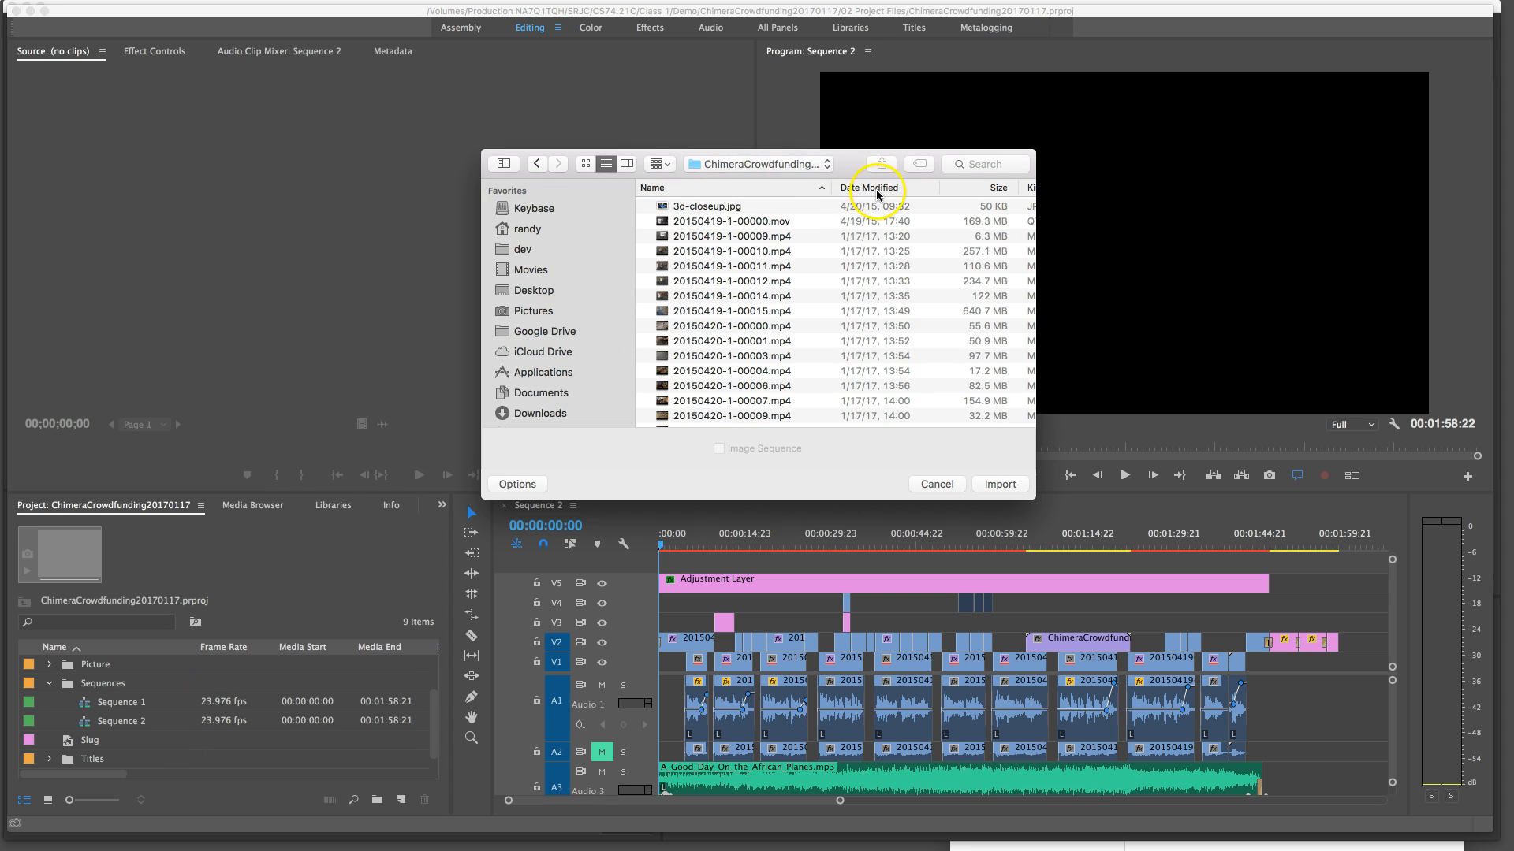
click(879, 190)
click(745, 205)
click(1009, 484)
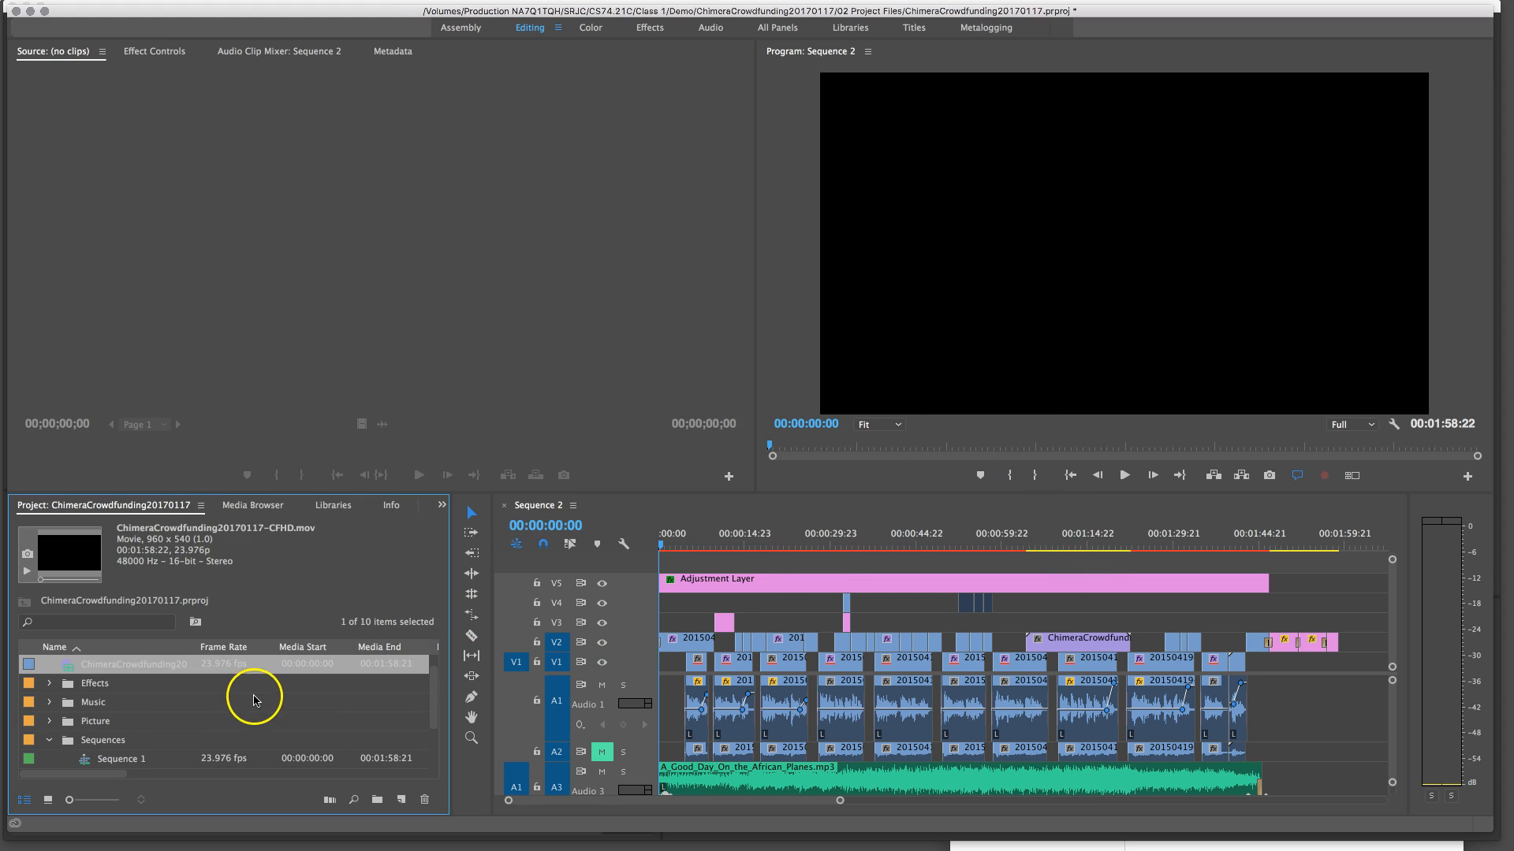
Open the imported CFHD movie in the Source monitor and play a short stretch from about 00:00:33:20
double_click(60, 664)
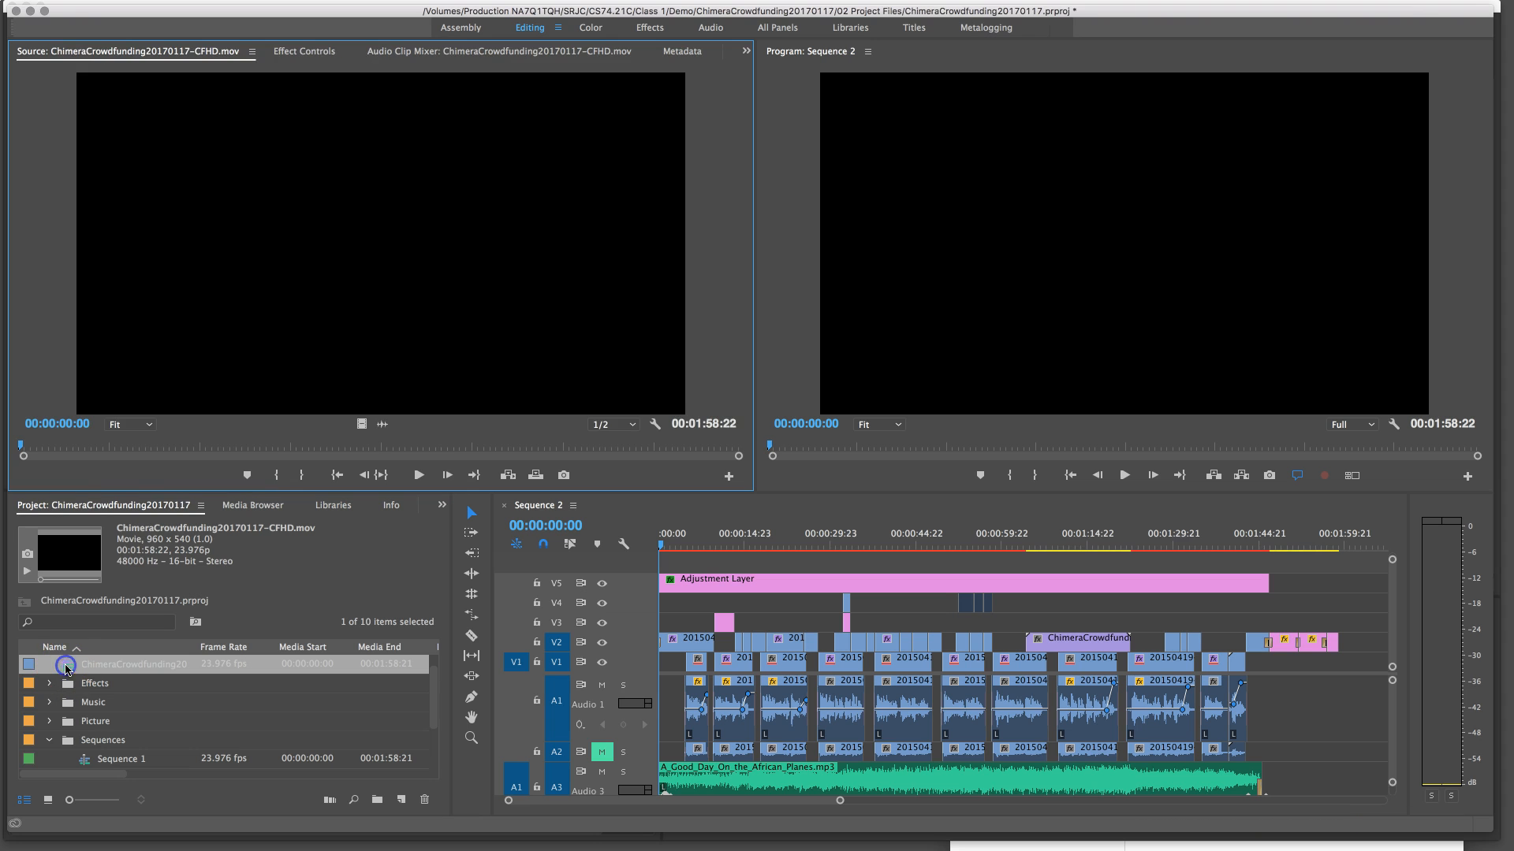
click(223, 447)
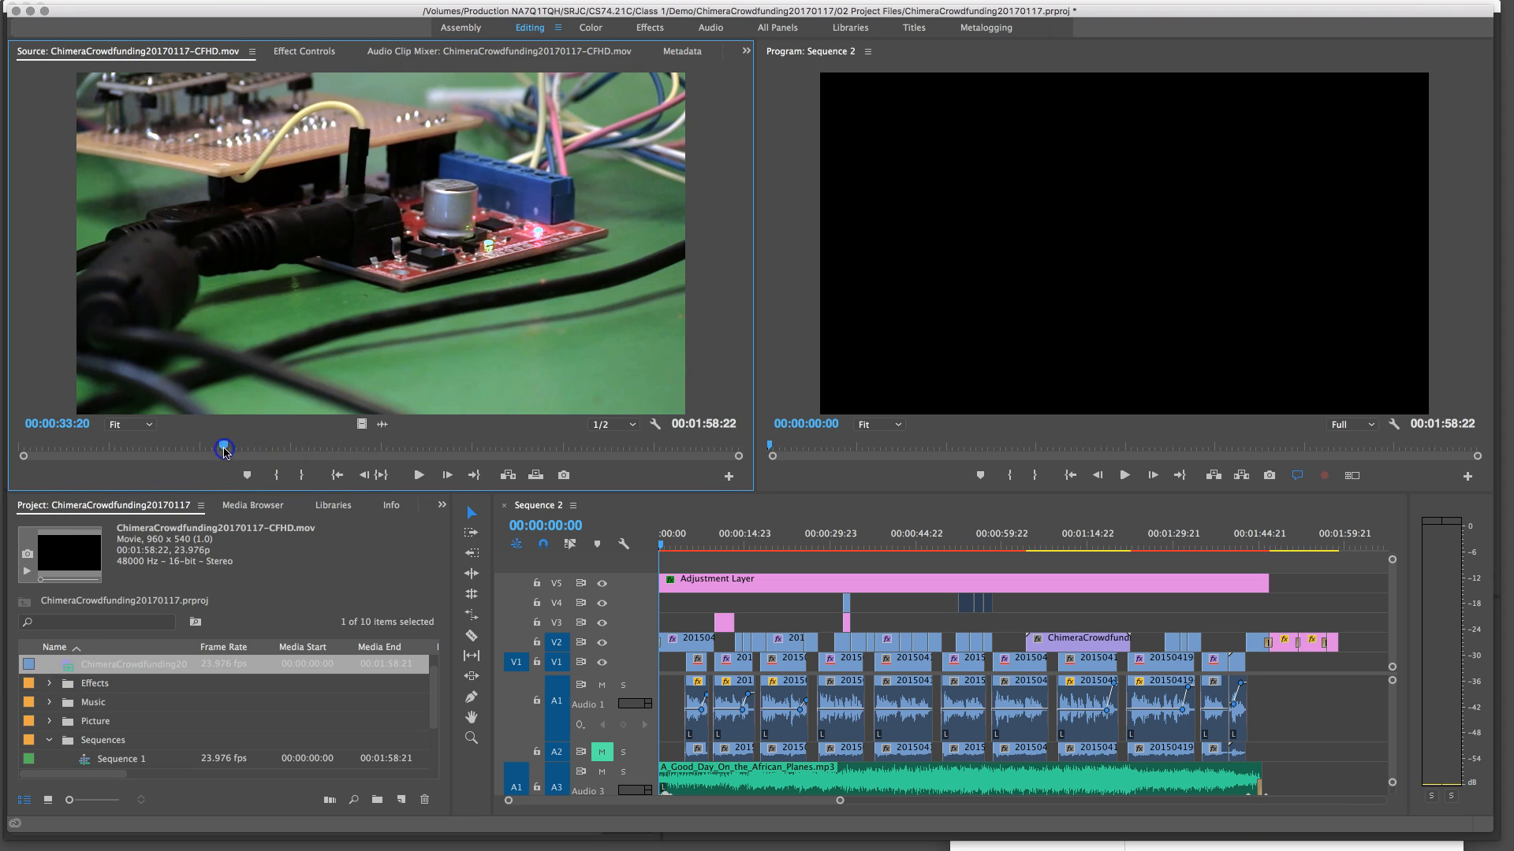
click(418, 474)
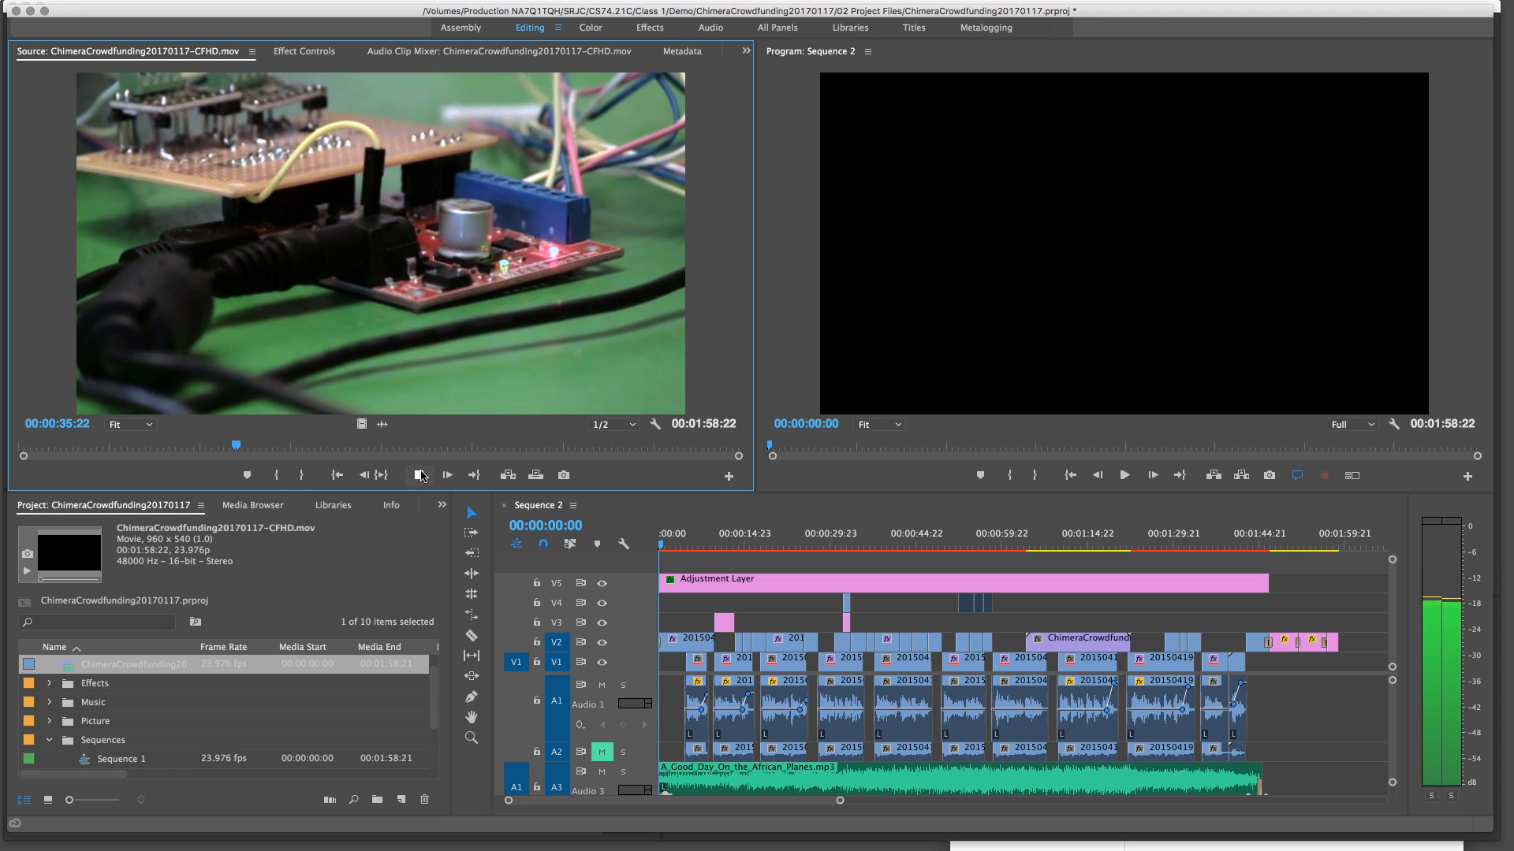
click(421, 476)
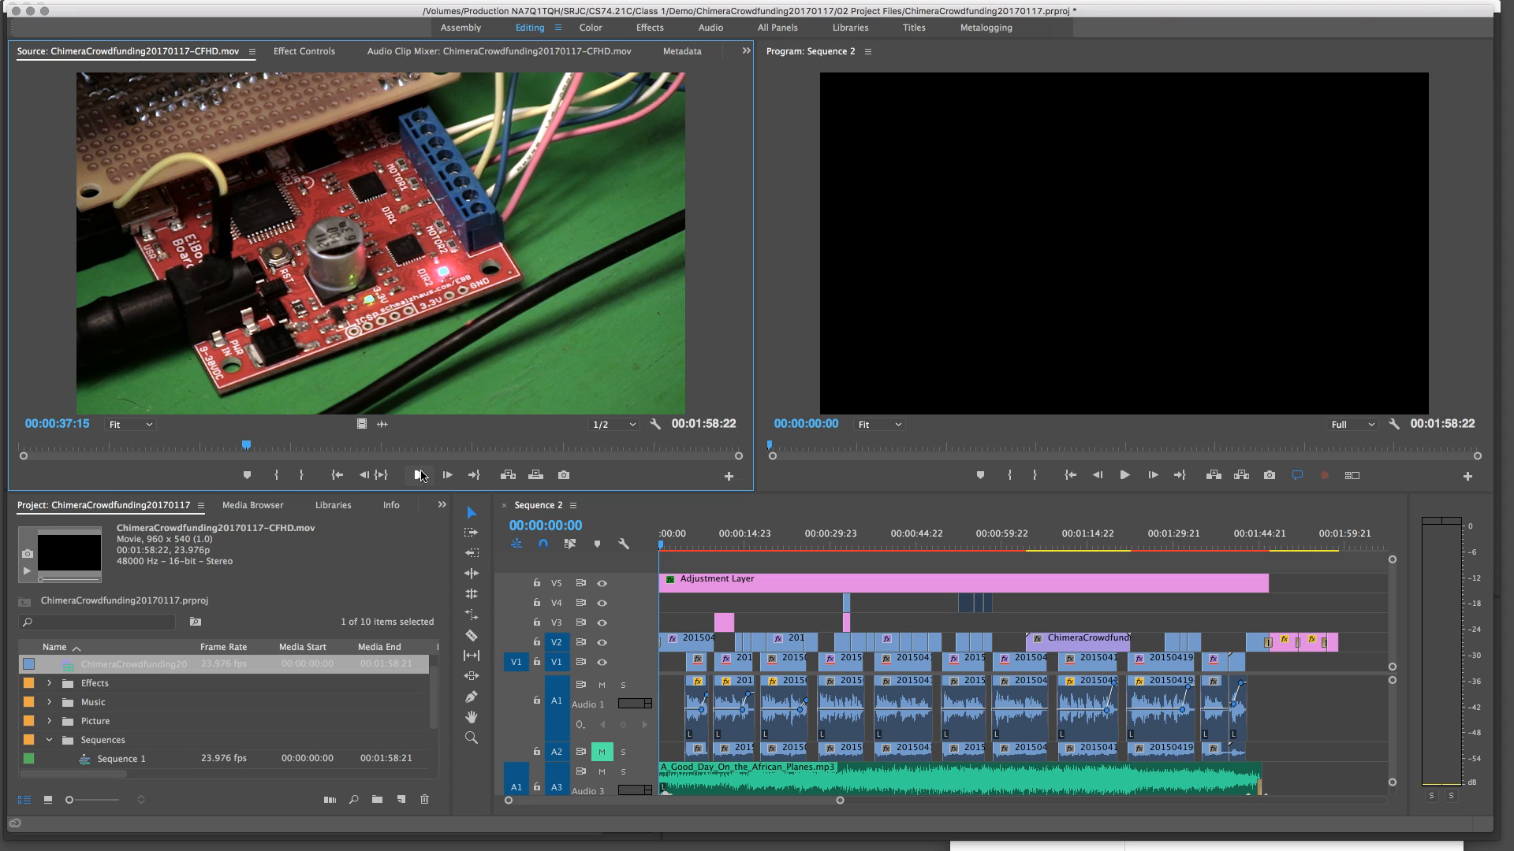
click(420, 476)
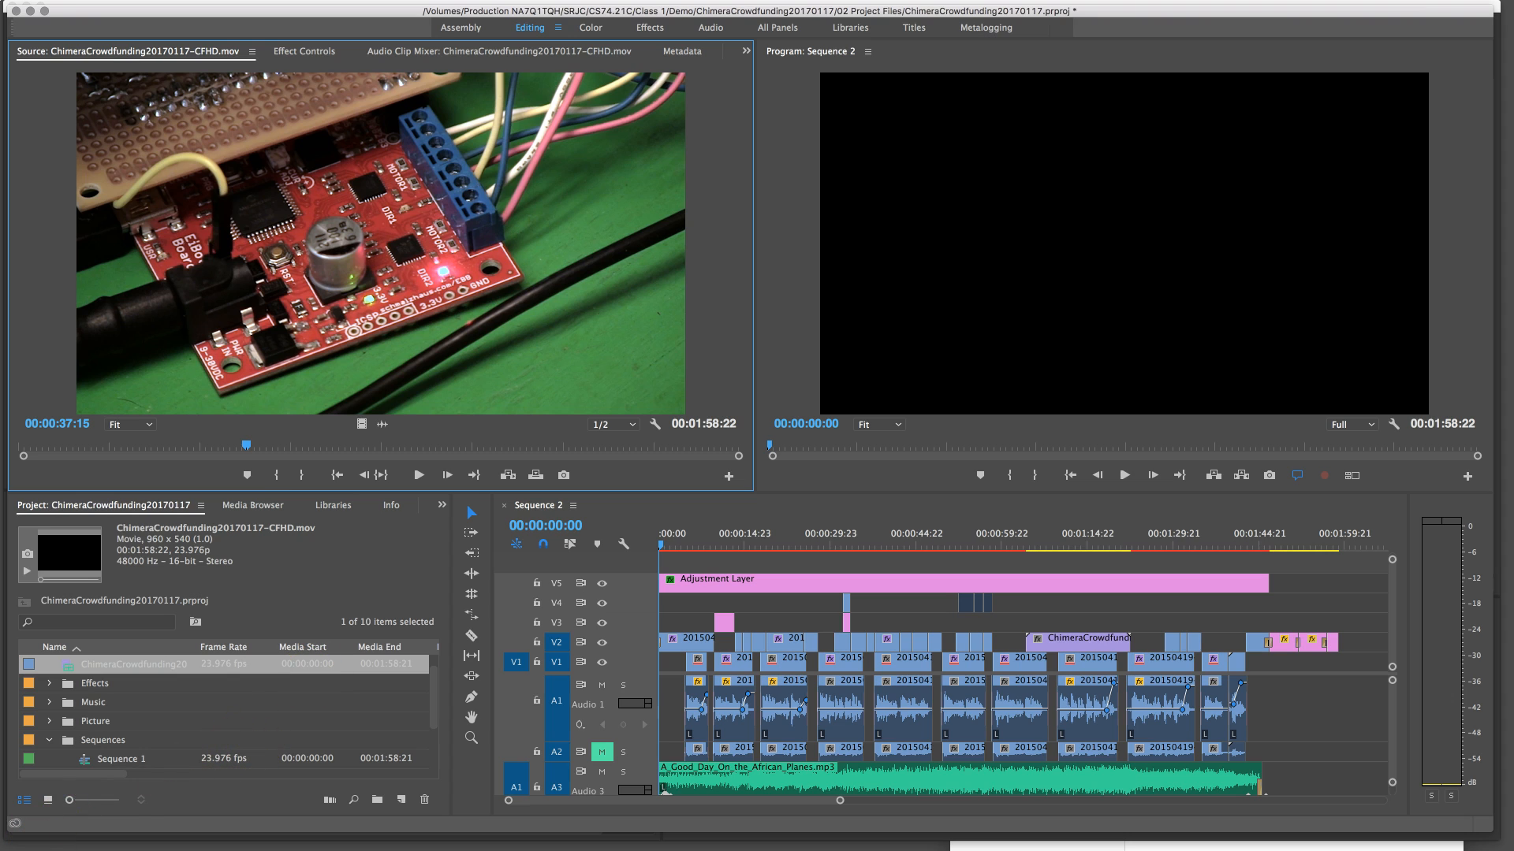